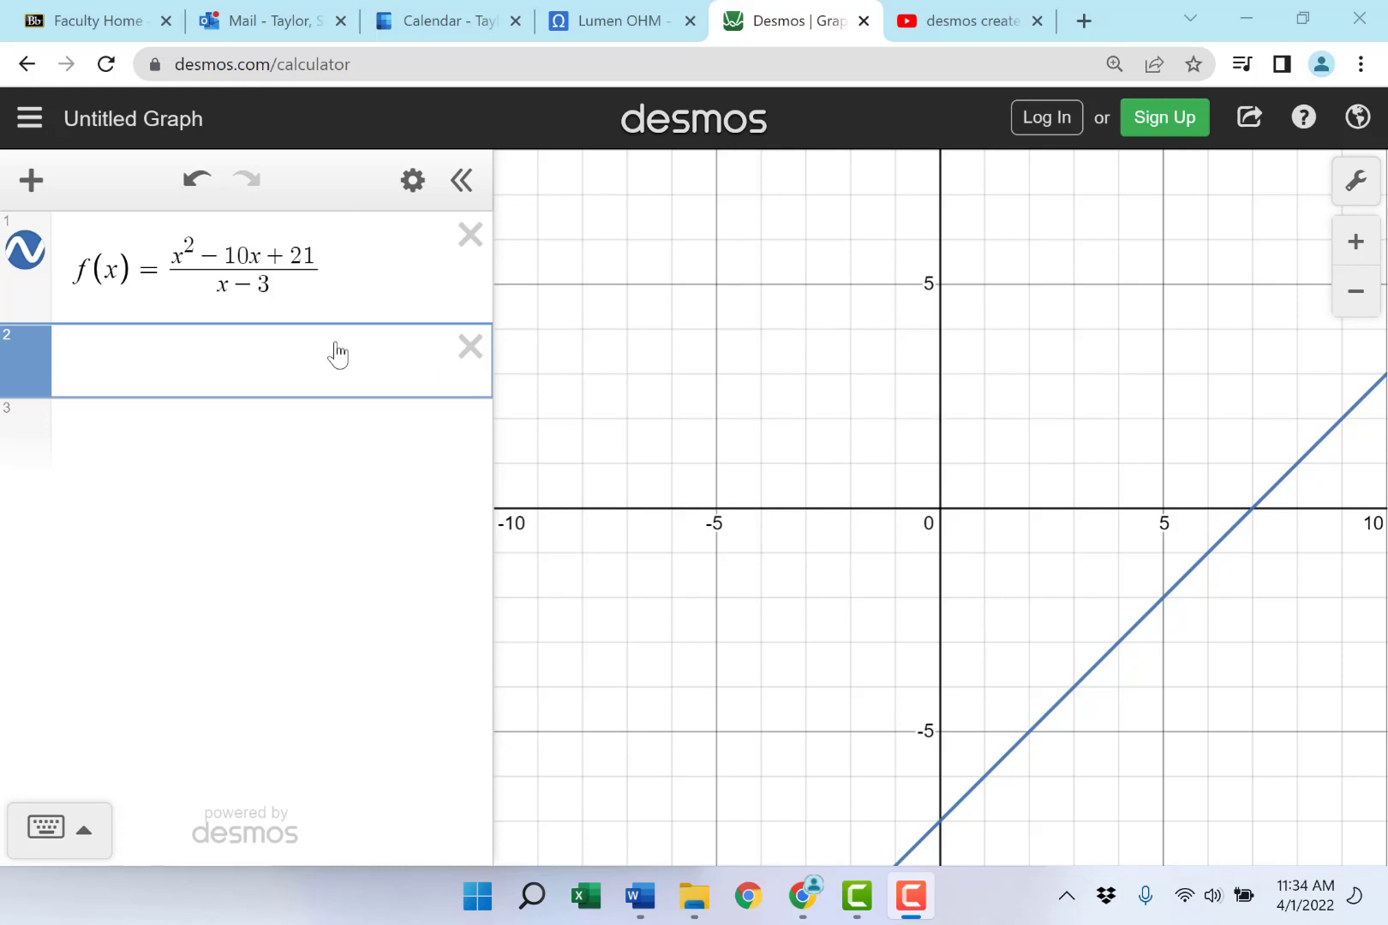
# - Start a new empty expression row below f(x)=(x²−10x+21)/(x−3)
pyautogui.click(257, 353)
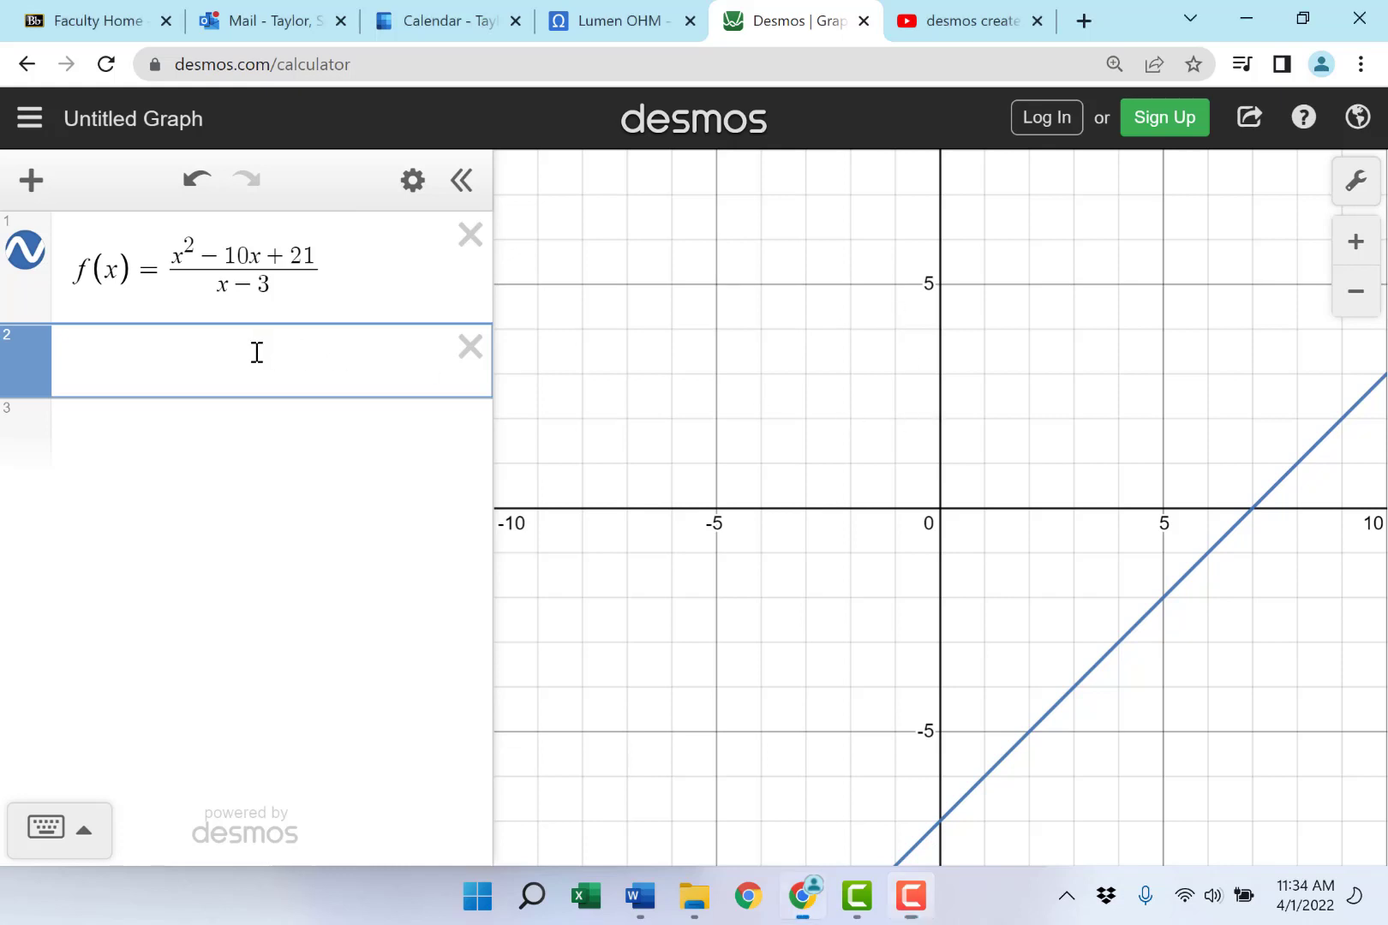
# - Insert a value table with column headings x and f(x), ready for the first x value
pyautogui.click(31, 180)
pyautogui.click(92, 399)
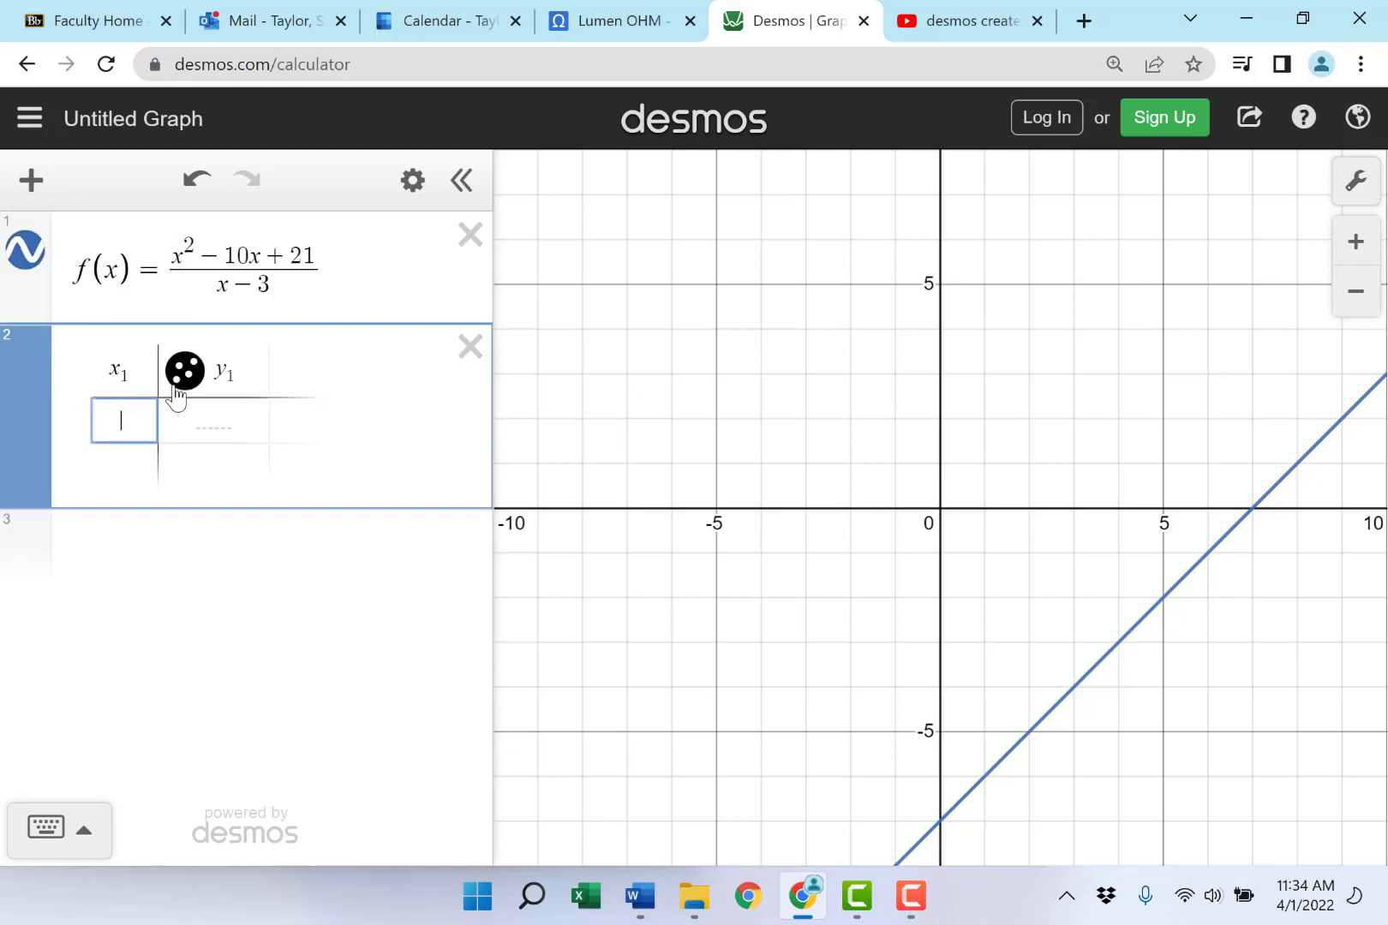
pyautogui.doubleClick(99, 372)
pyautogui.write('x')
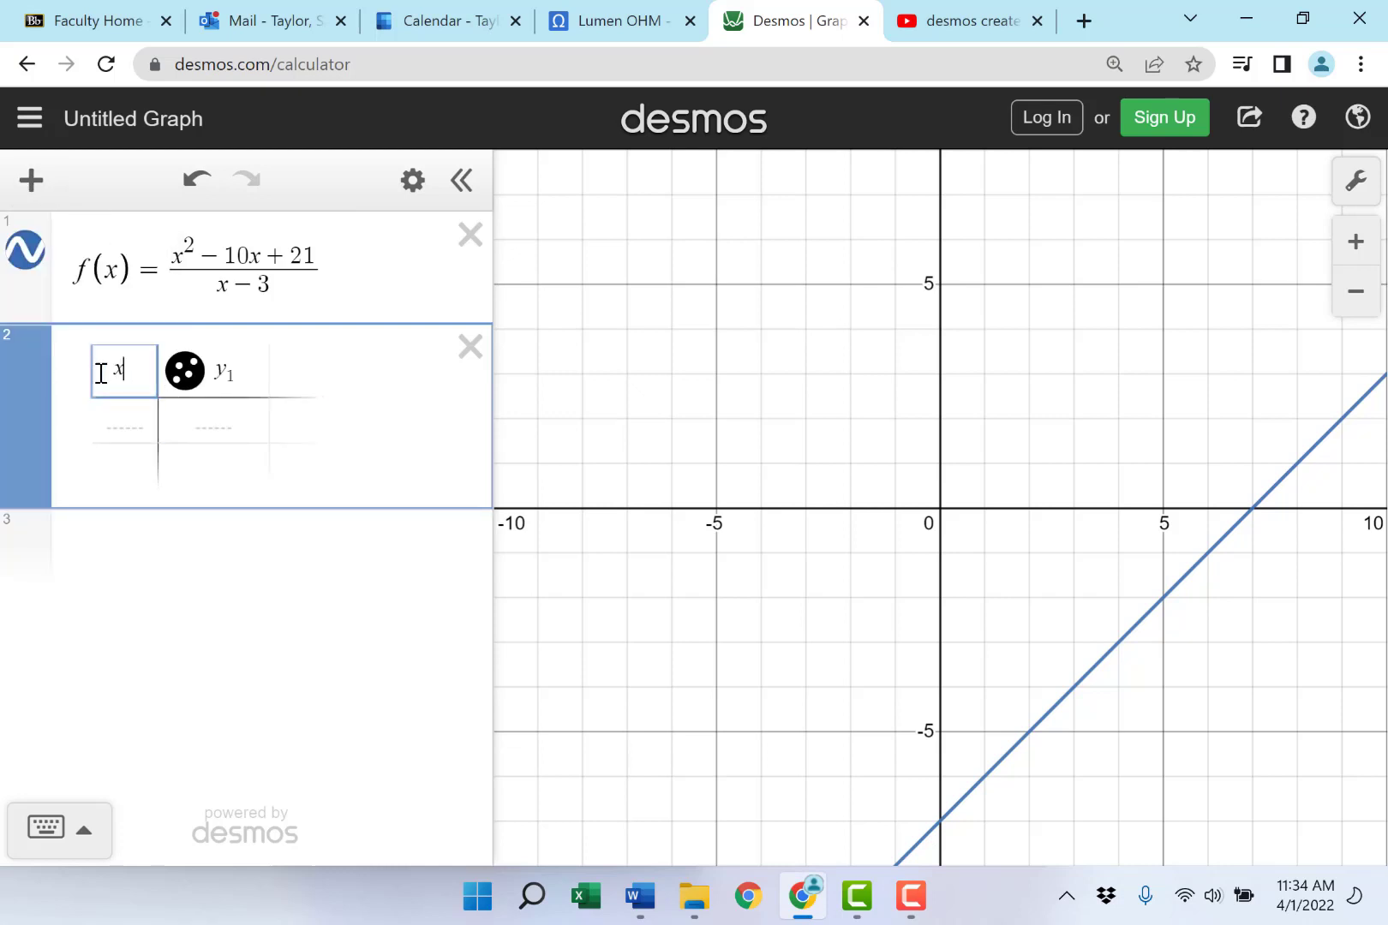
pyautogui.click(245, 377)
pyautogui.press('BackSpace')
pyautogui.press('BackSpace')
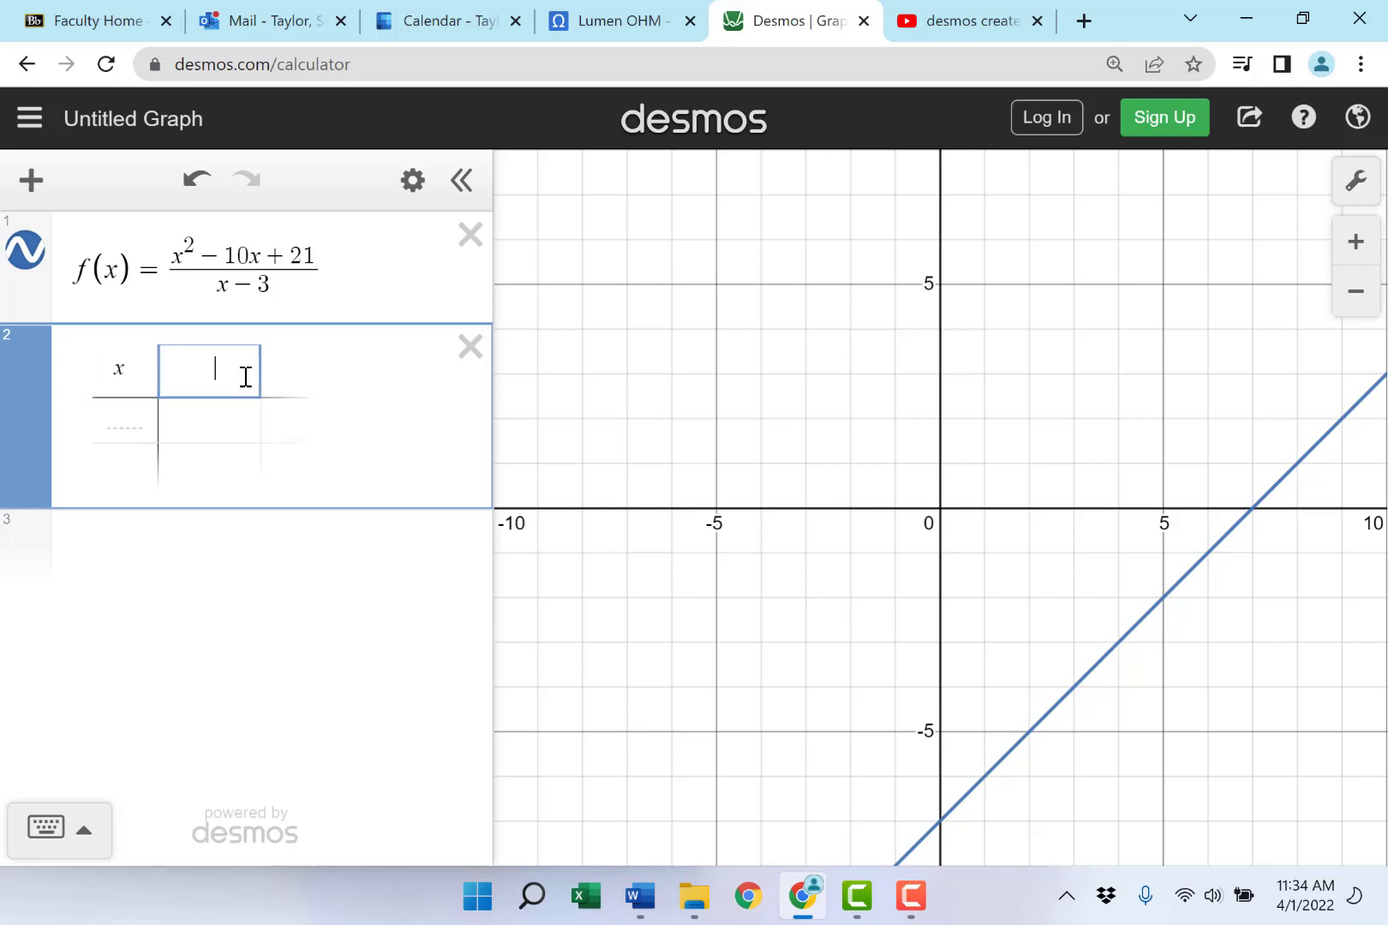
pyautogui.write('f(x')
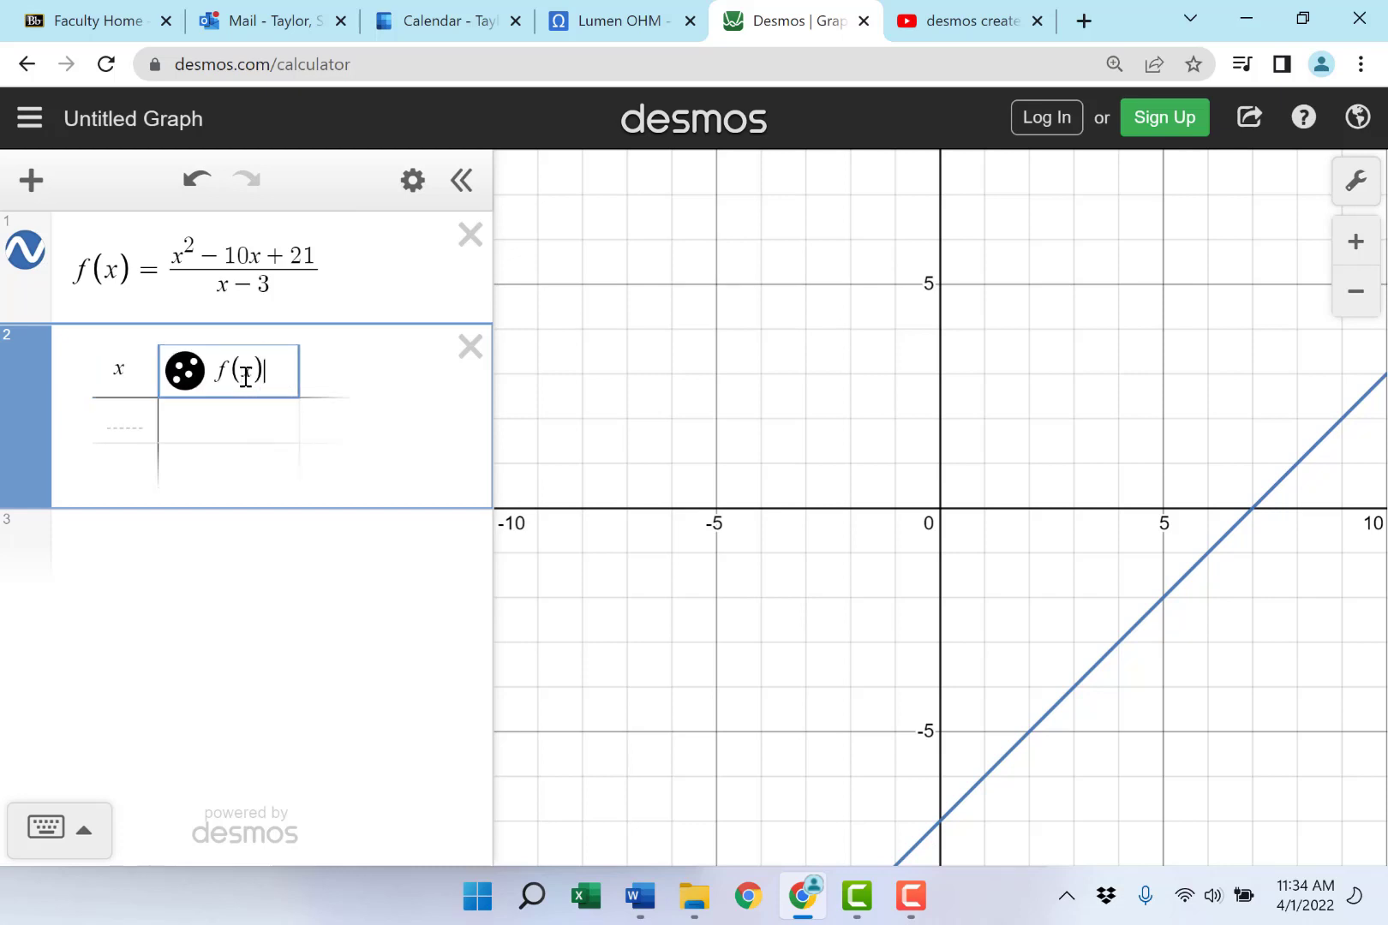
pyautogui.press('Return')
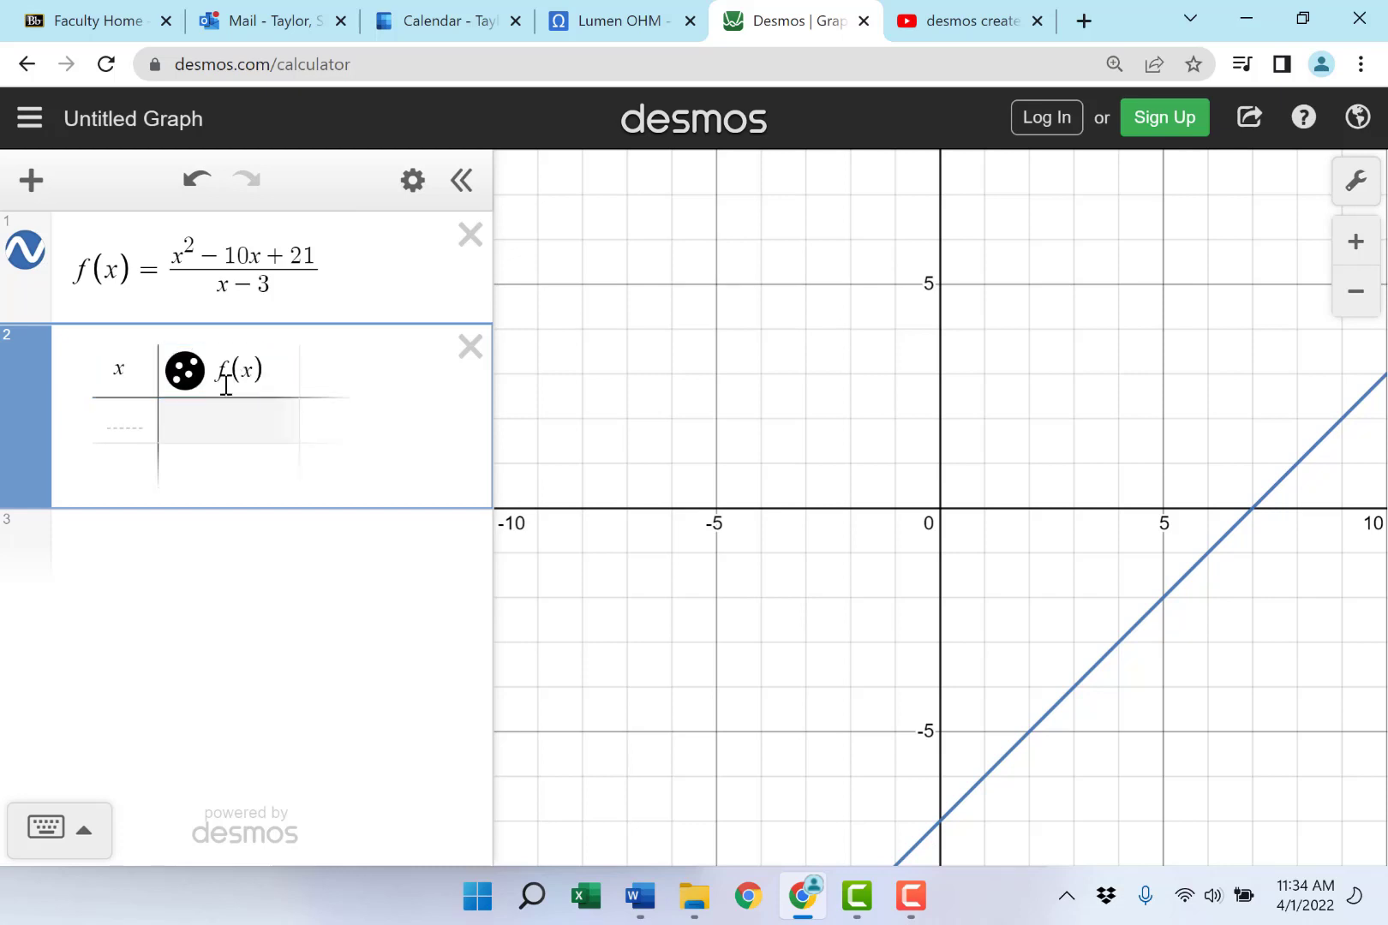
pyautogui.click(123, 416)
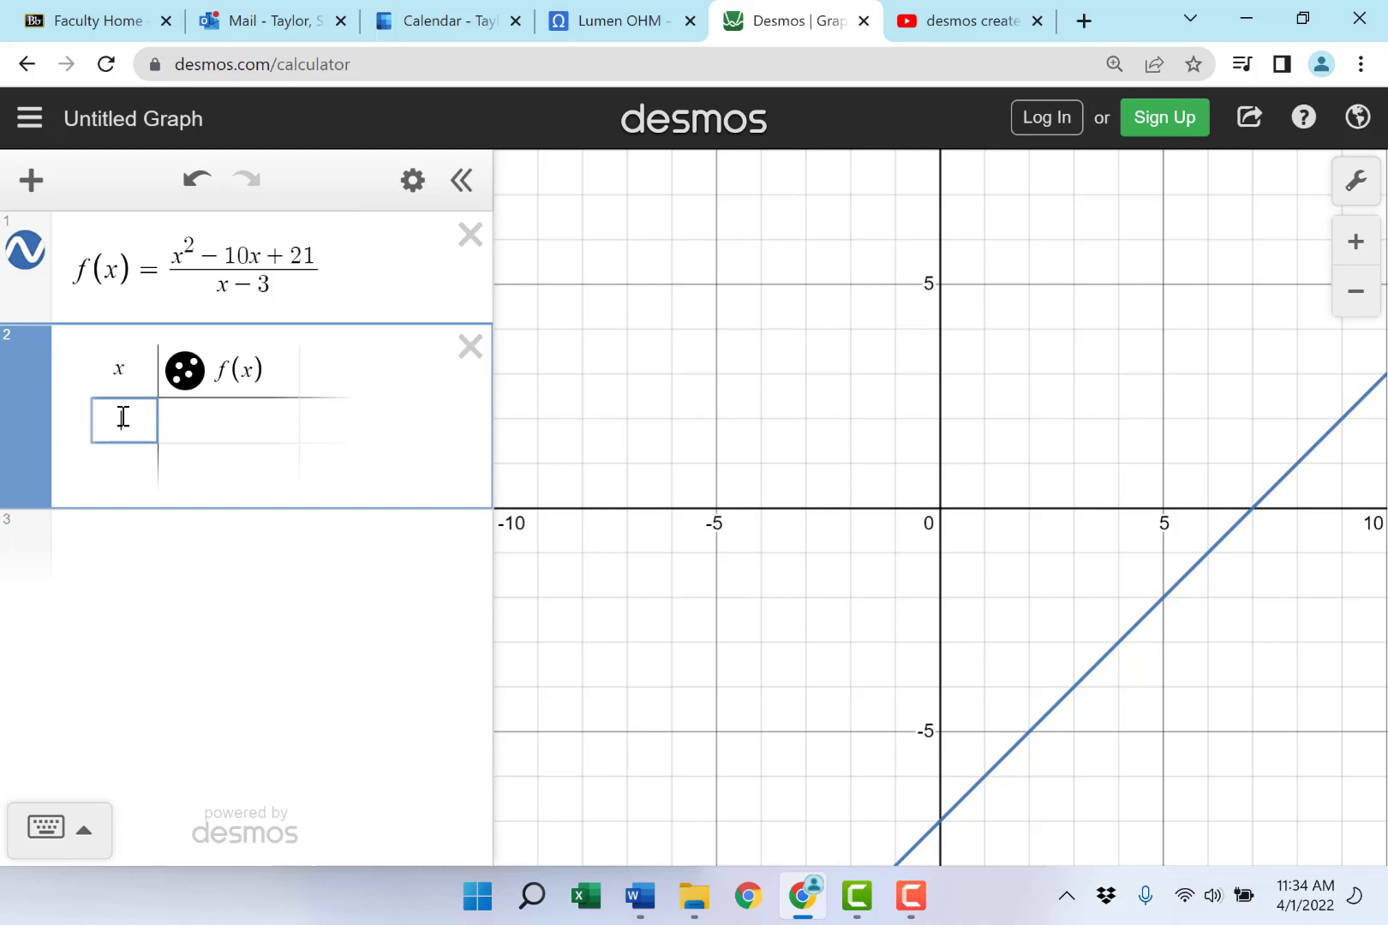
# - Enter x values 3, 2.9, 2.99, 2.999 and 2.9999 in the table's rows
pyautogui.write('3')
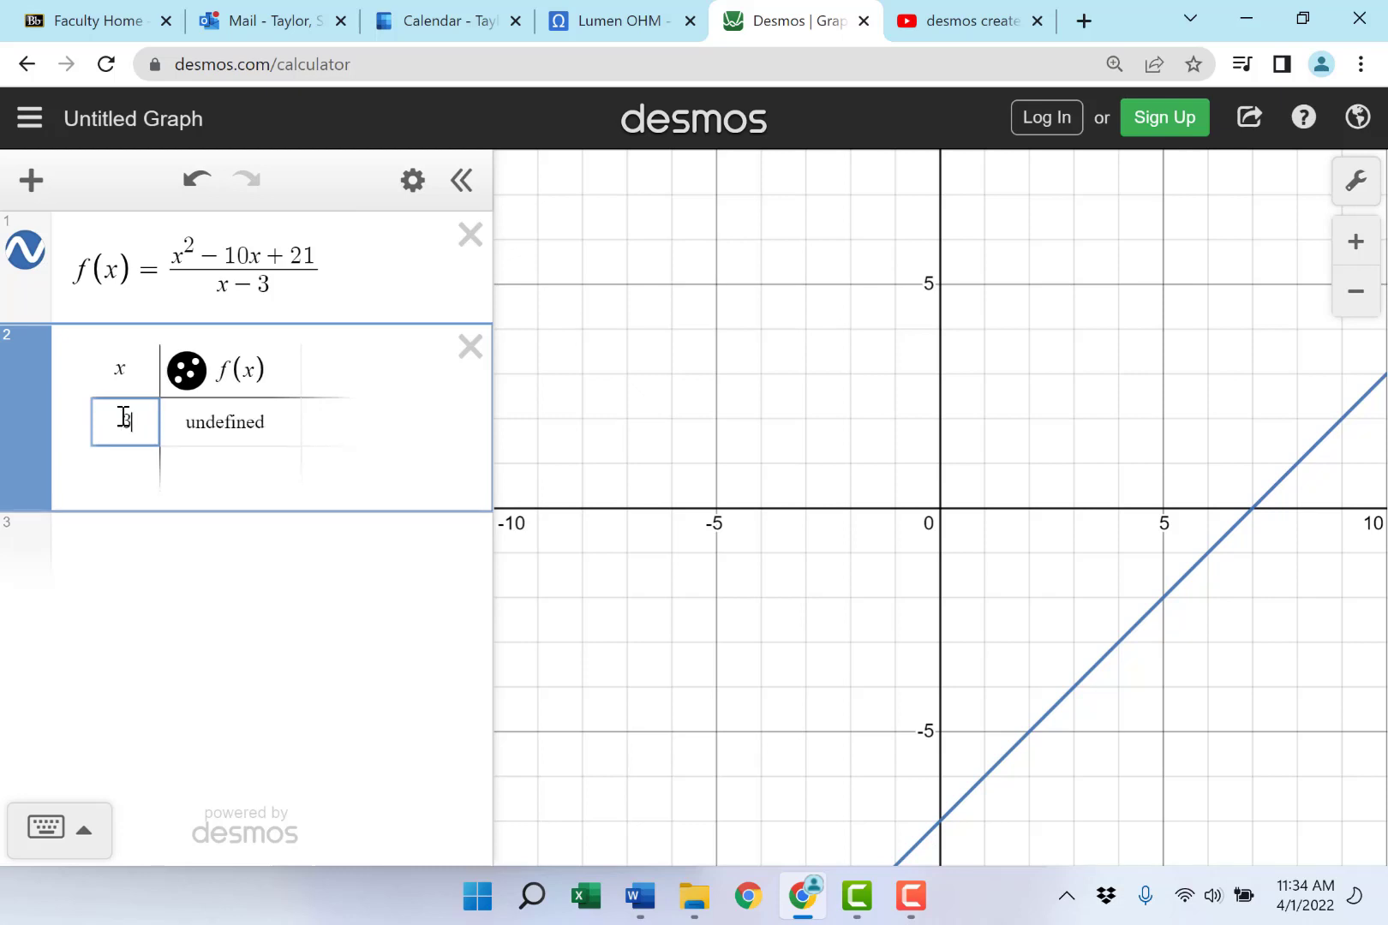
pyautogui.press('Return')
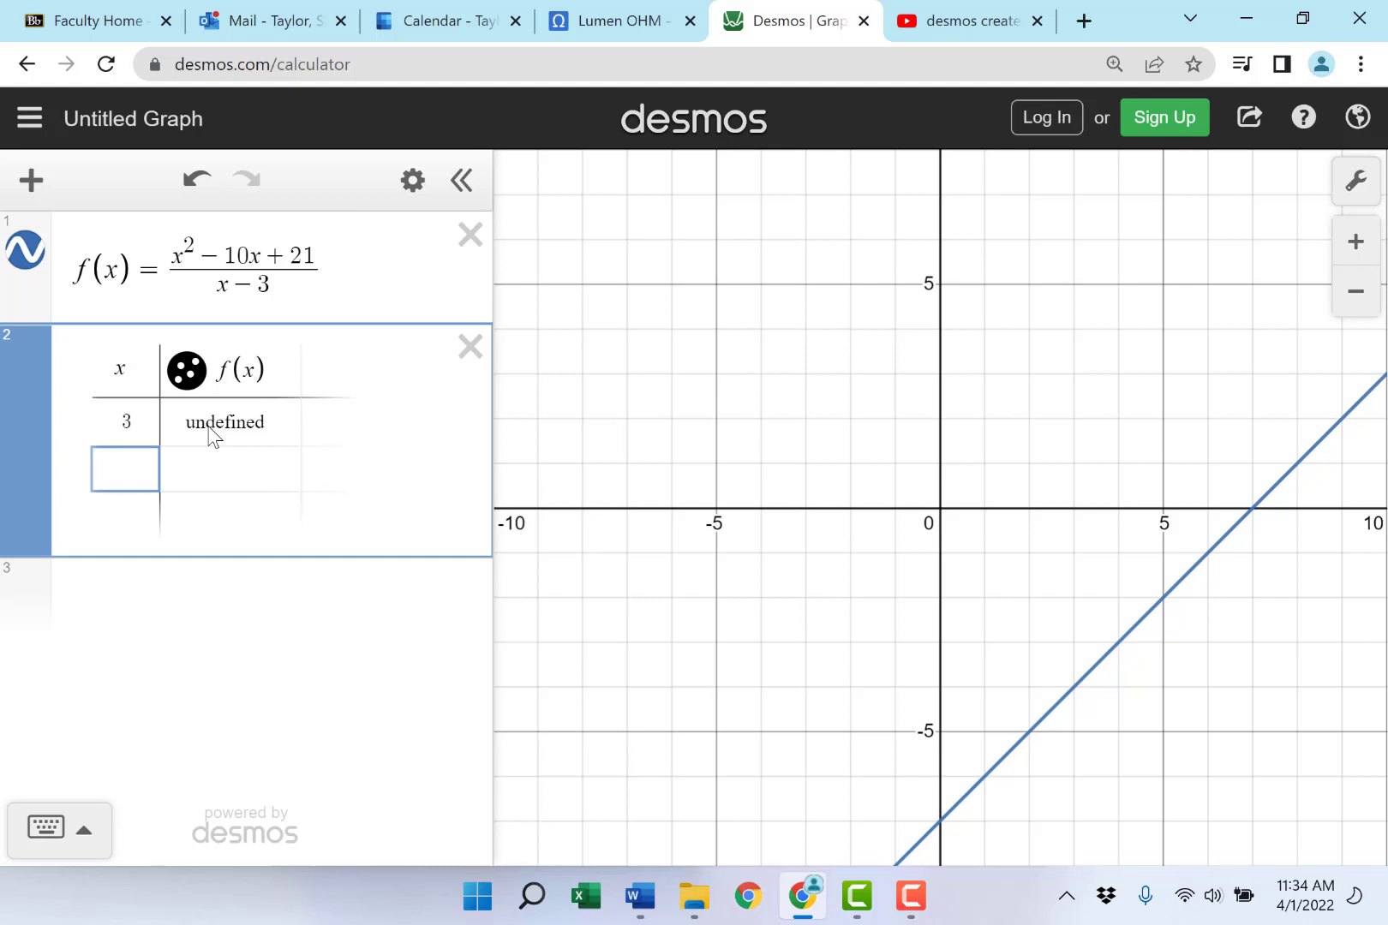
pyautogui.write('2.9')
pyautogui.press('Return')
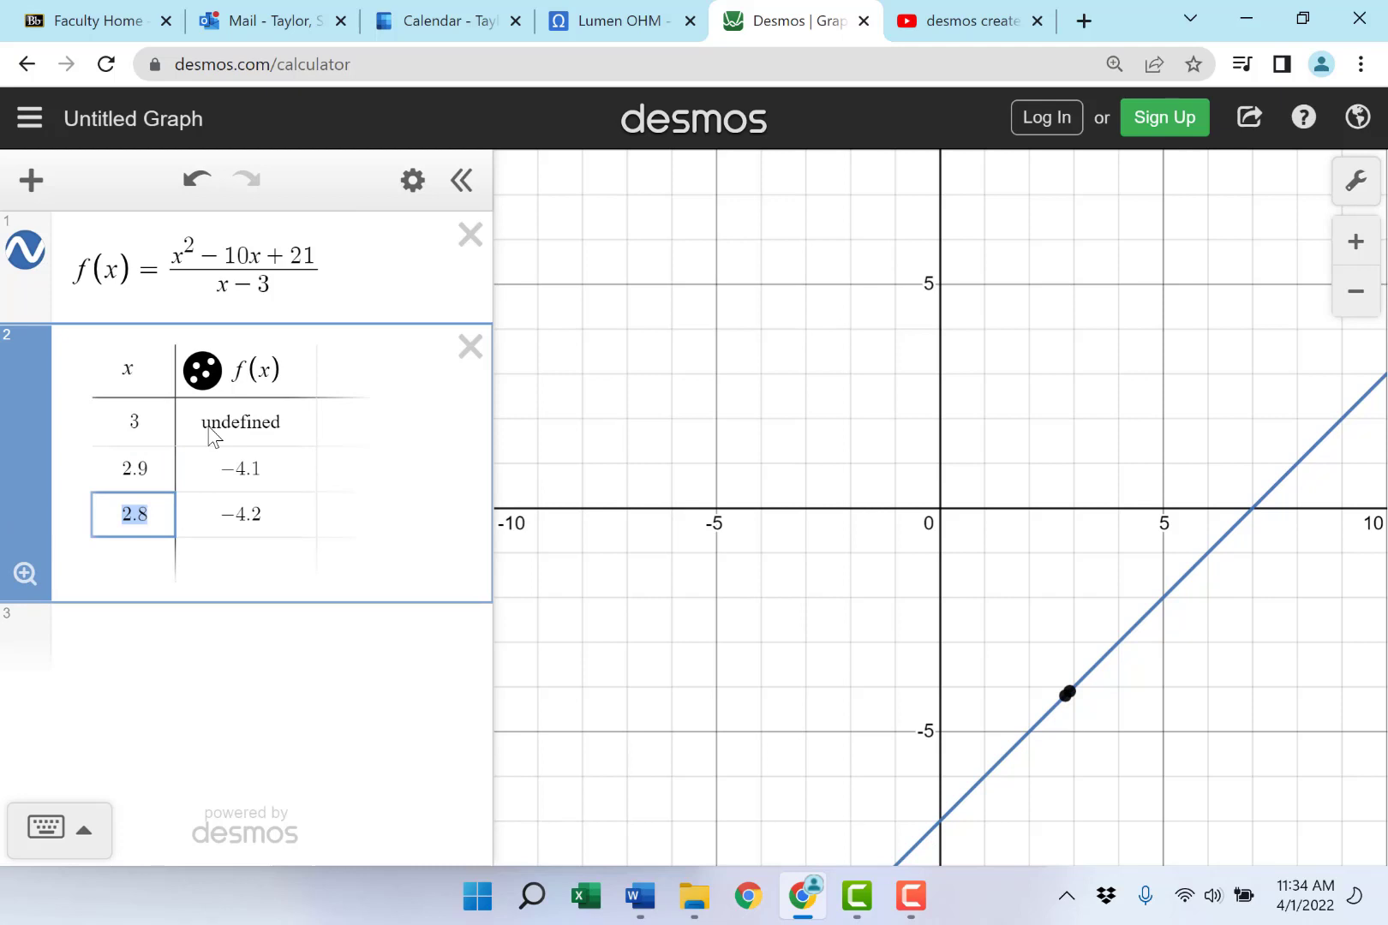
pyautogui.write('2.99')
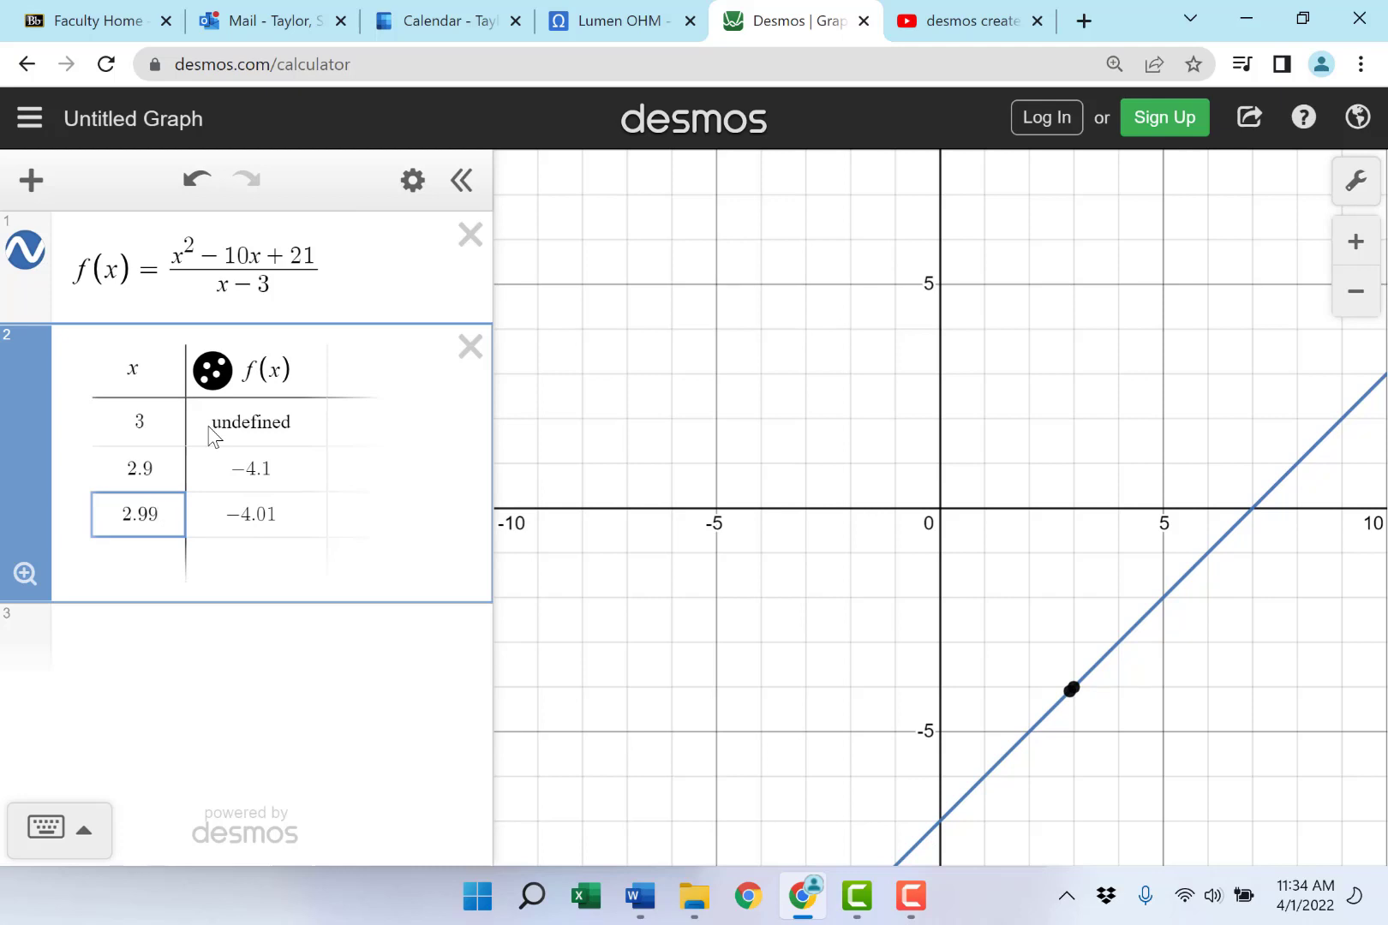
pyautogui.press('Return')
pyautogui.write('2')
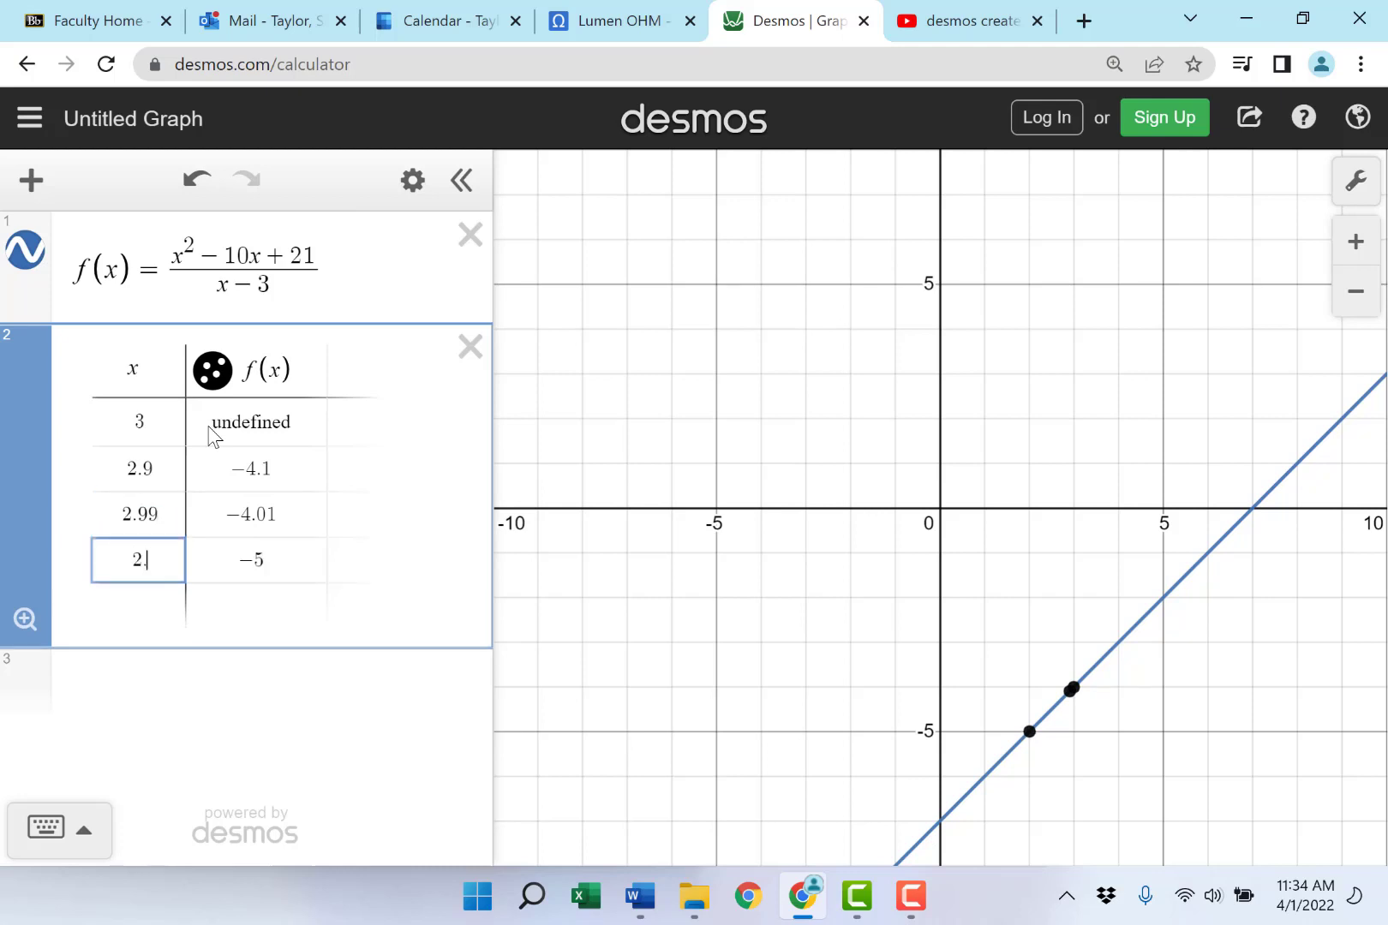
pyautogui.write('.999')
pyautogui.press('Return')
pyautogui.write('2')
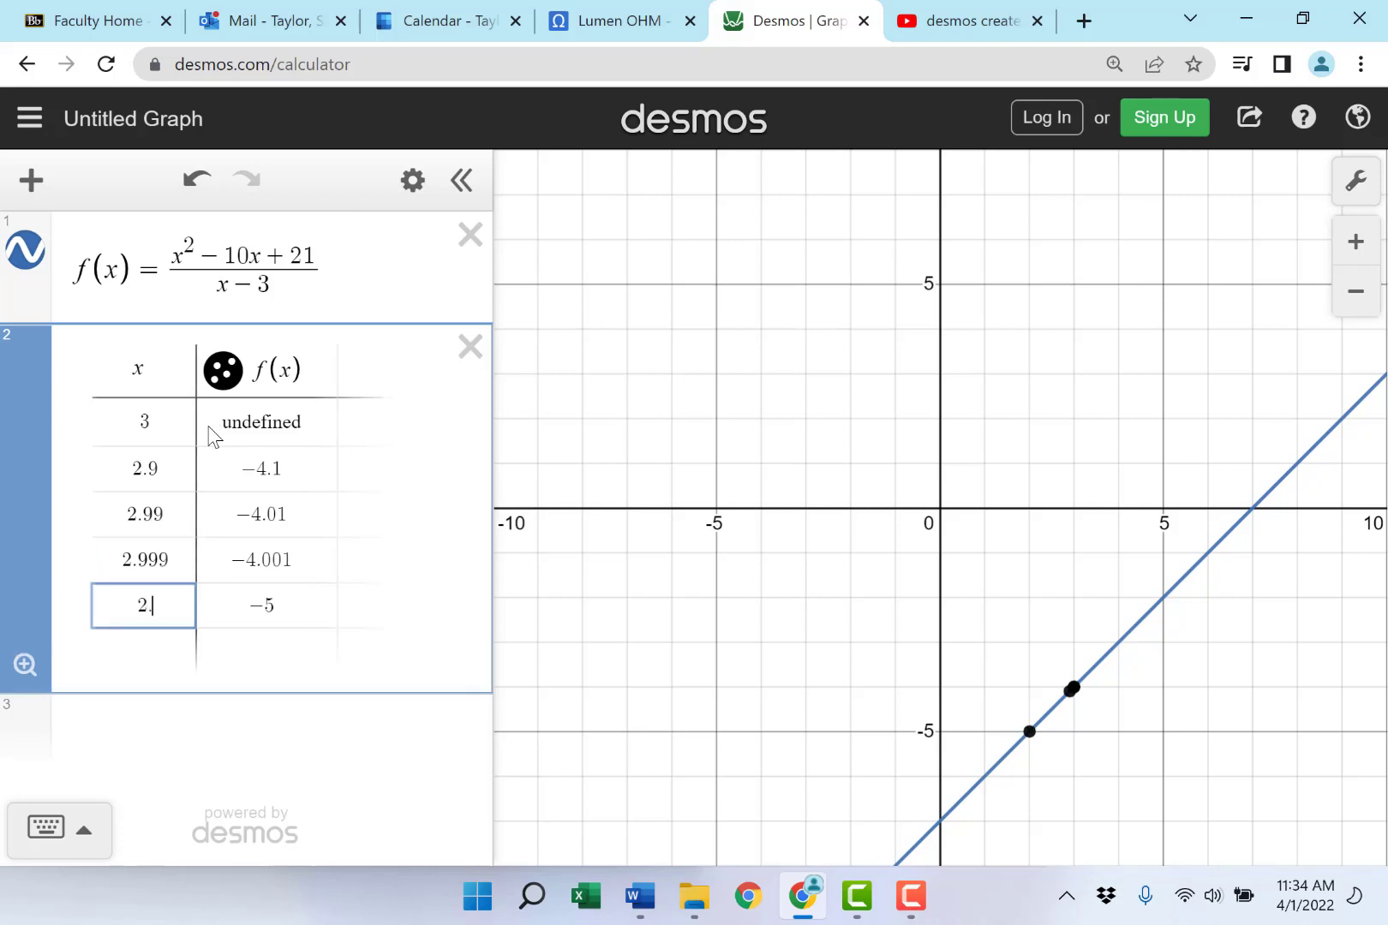
pyautogui.write('.9999')
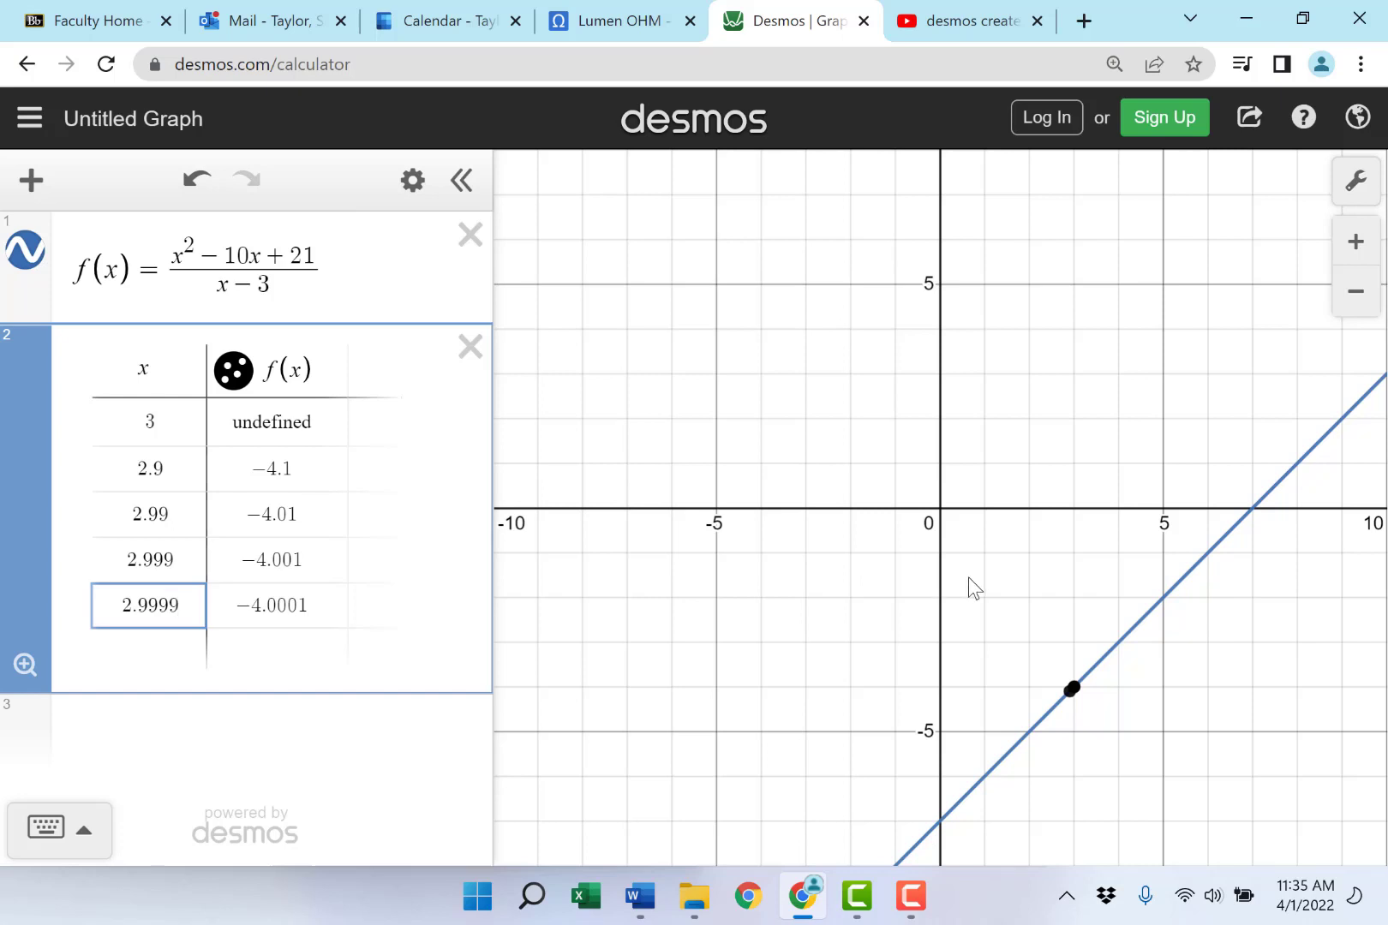
# - Pan and zoom in twice so the view centres closely on (3, −4)
pyautogui.moveTo(967, 585); pyautogui.dragTo(768, 480)
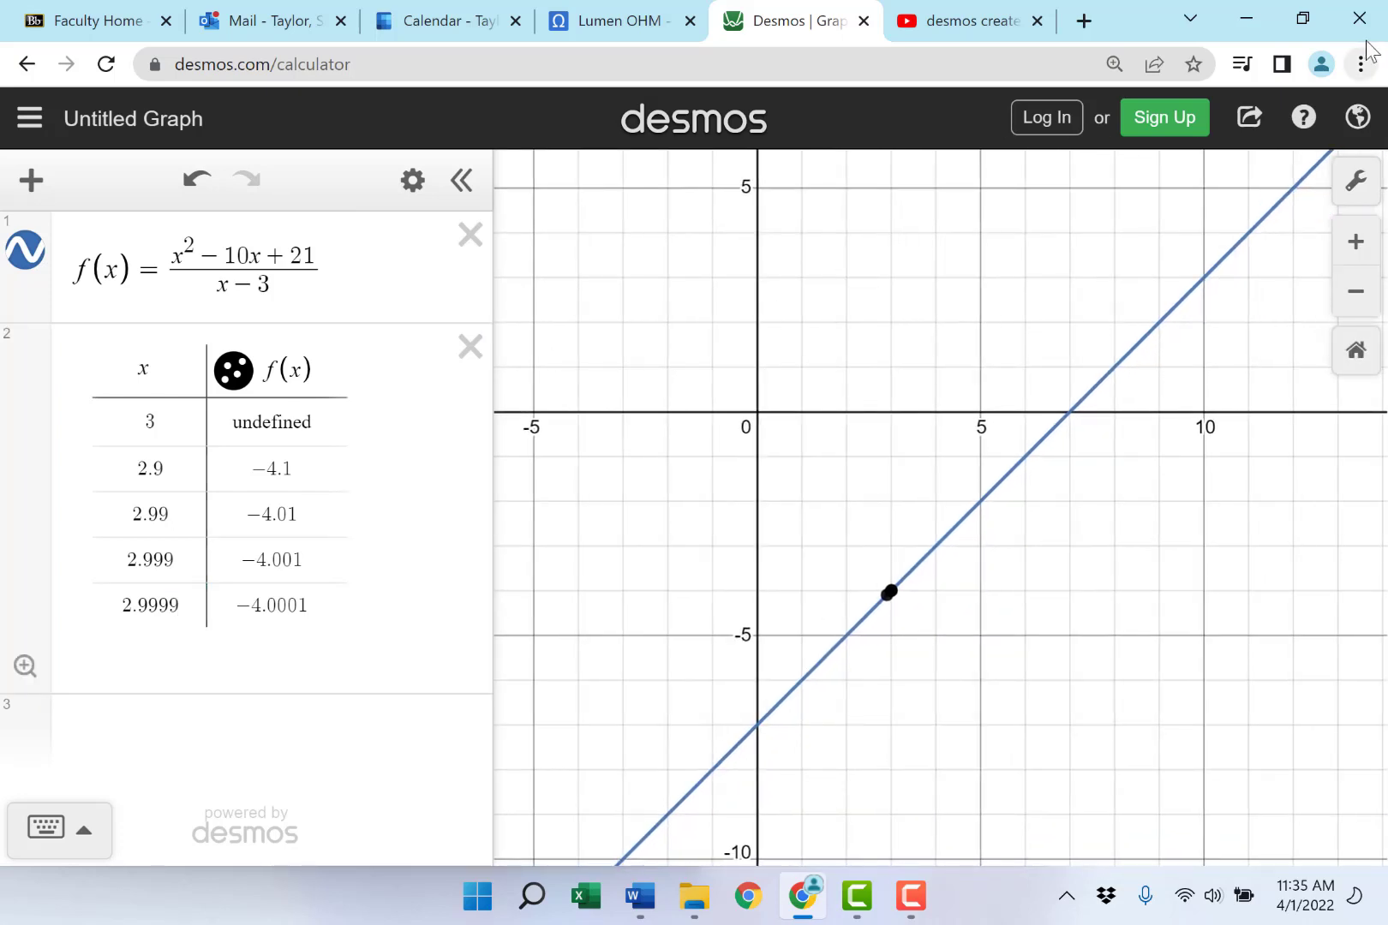
pyautogui.click(1356, 243)
pyautogui.click(1356, 243)
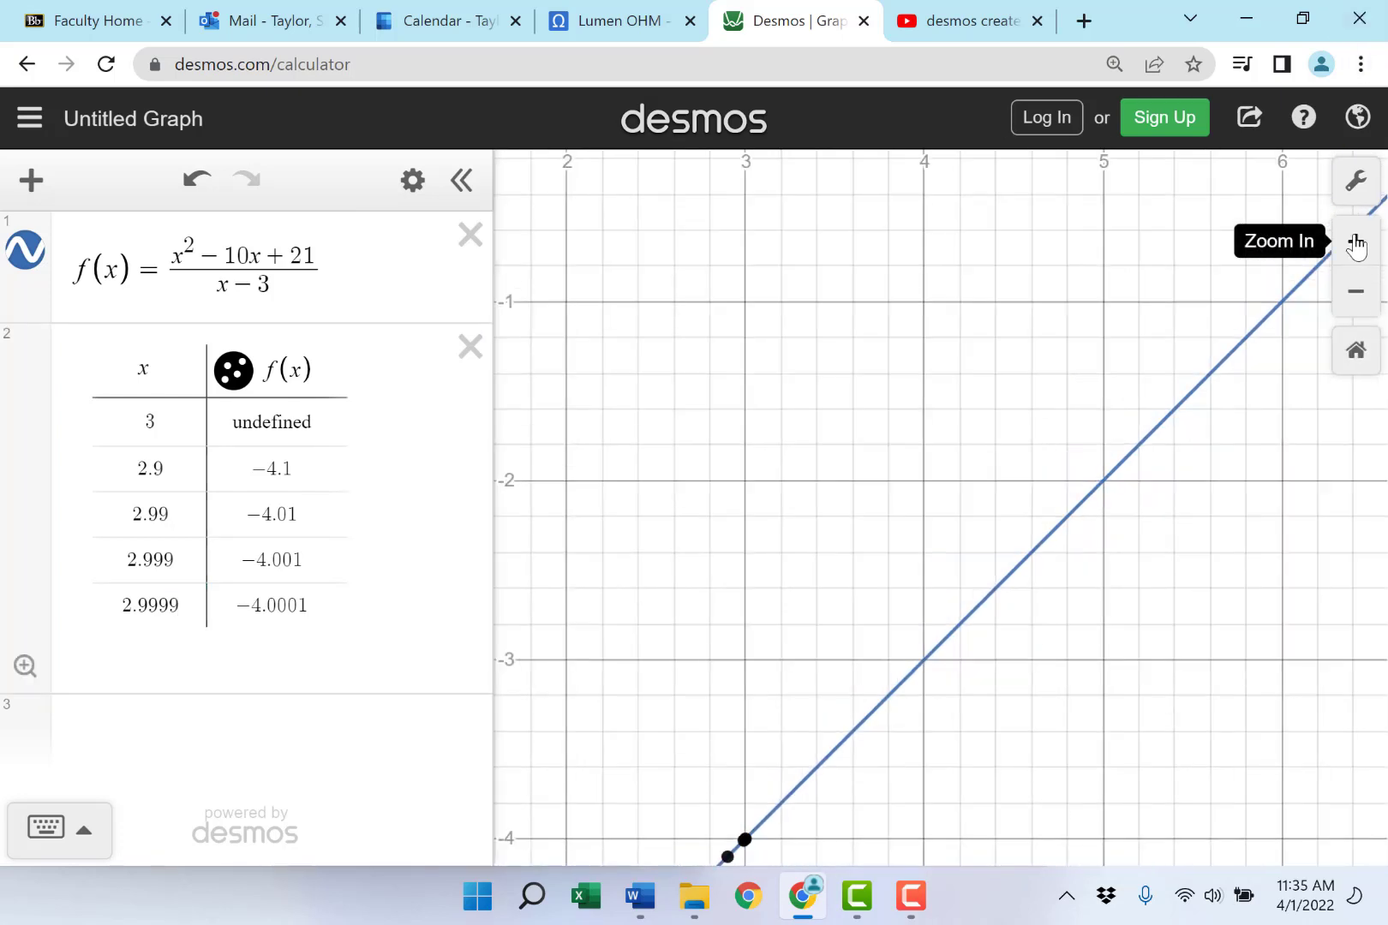
pyautogui.moveTo(853, 707); pyautogui.dragTo(1040, 319)
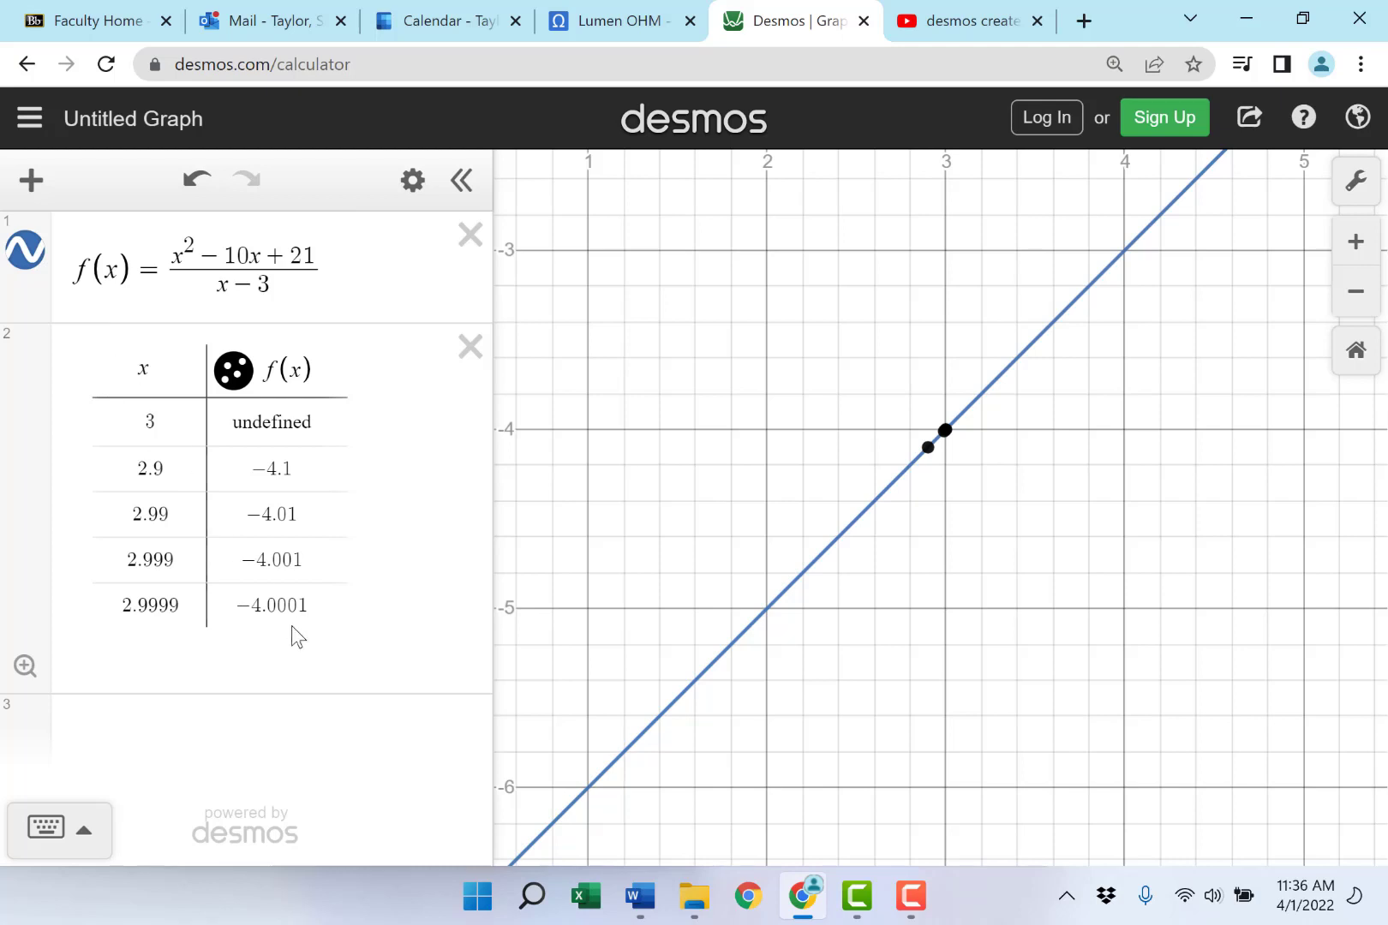
pyautogui.click(308, 605)
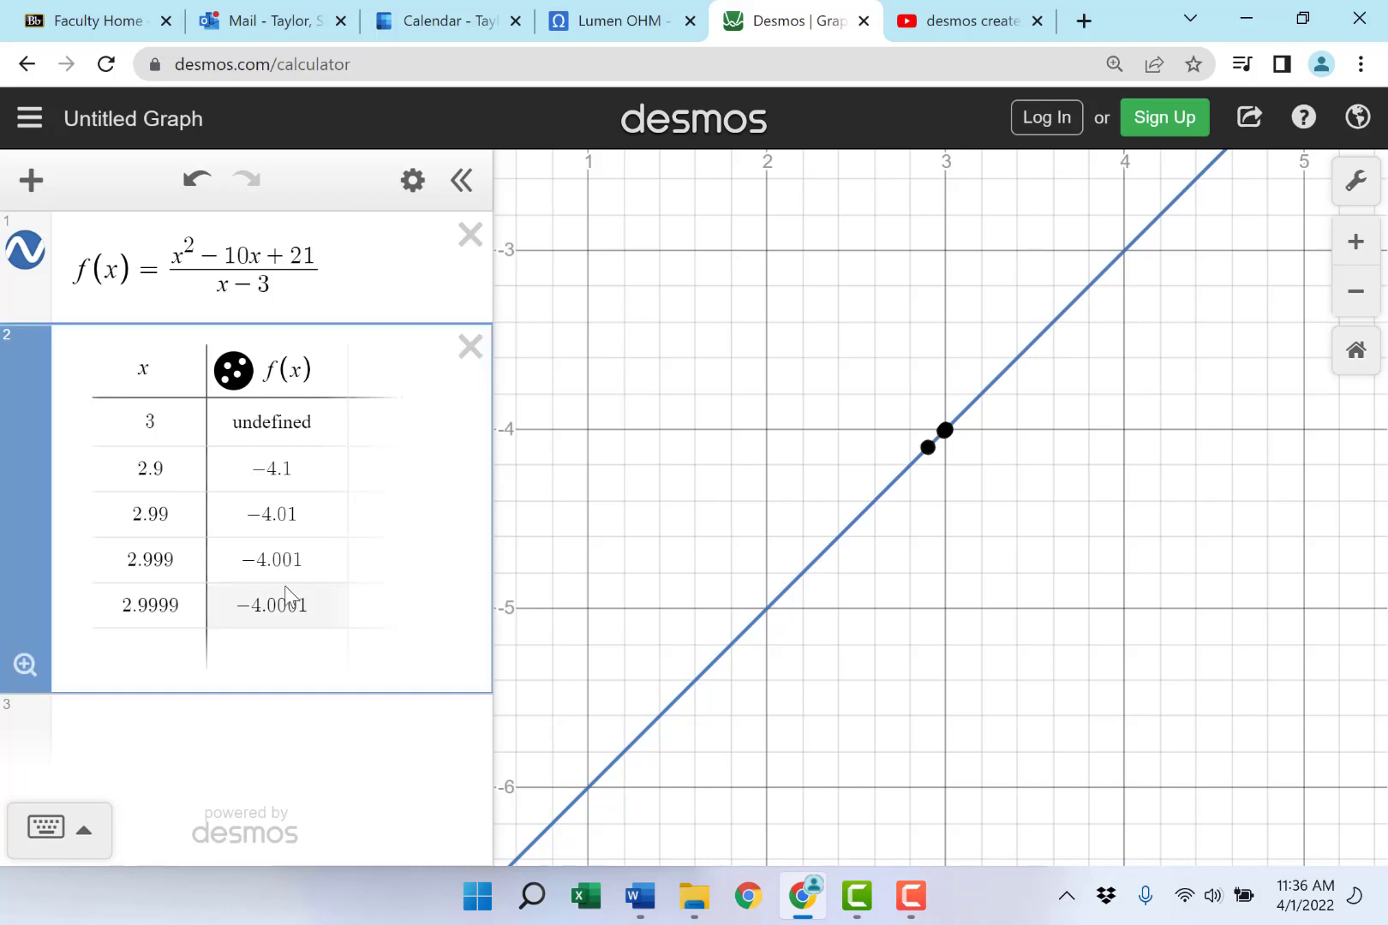
# - Add a second table headed x and f(x) and enter x = 3 in its first row
pyautogui.click(32, 182)
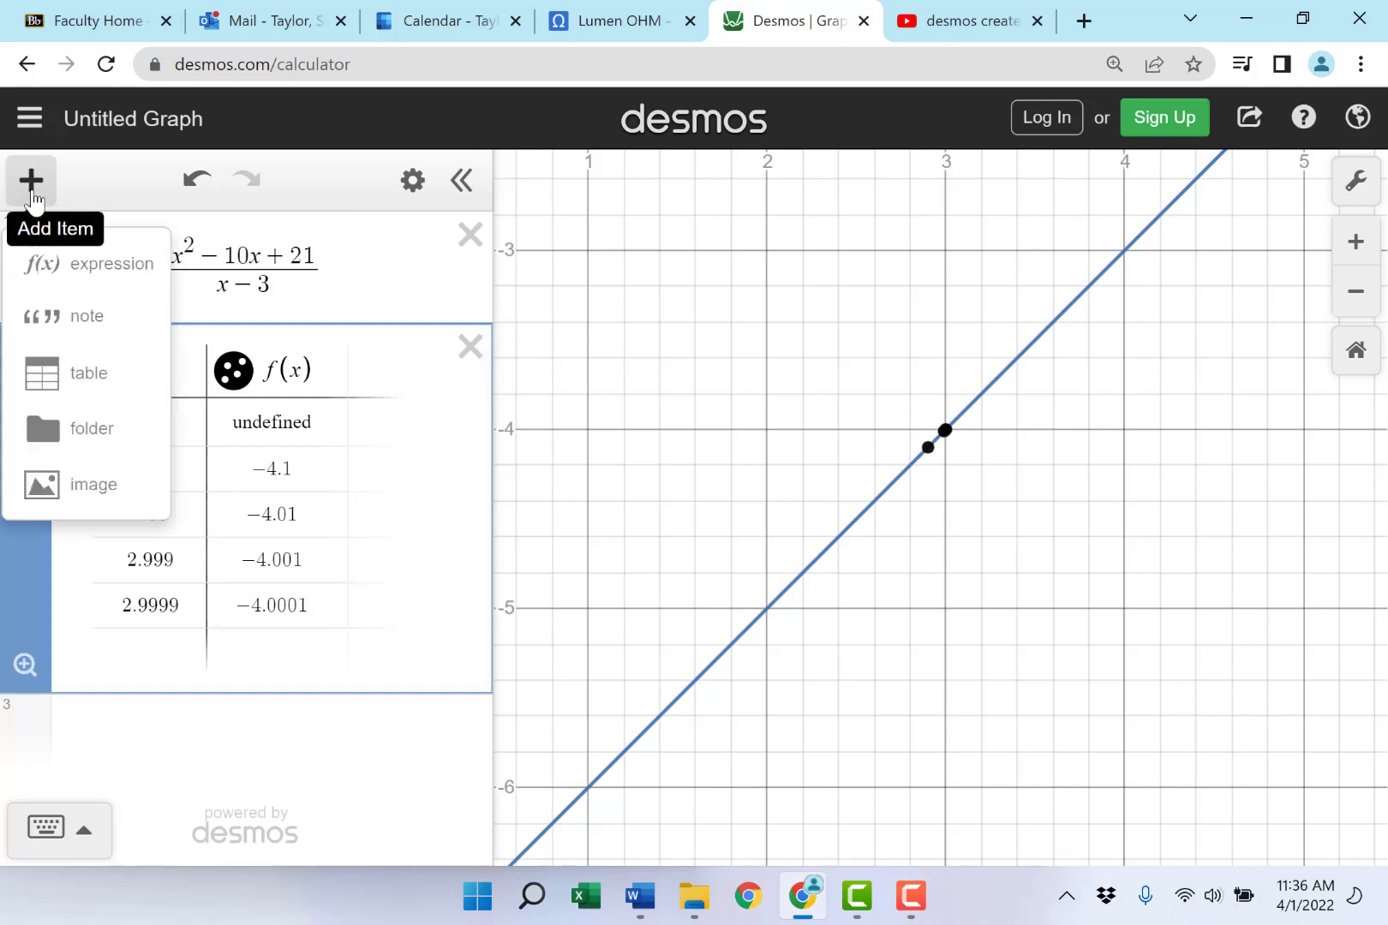
pyautogui.click(103, 377)
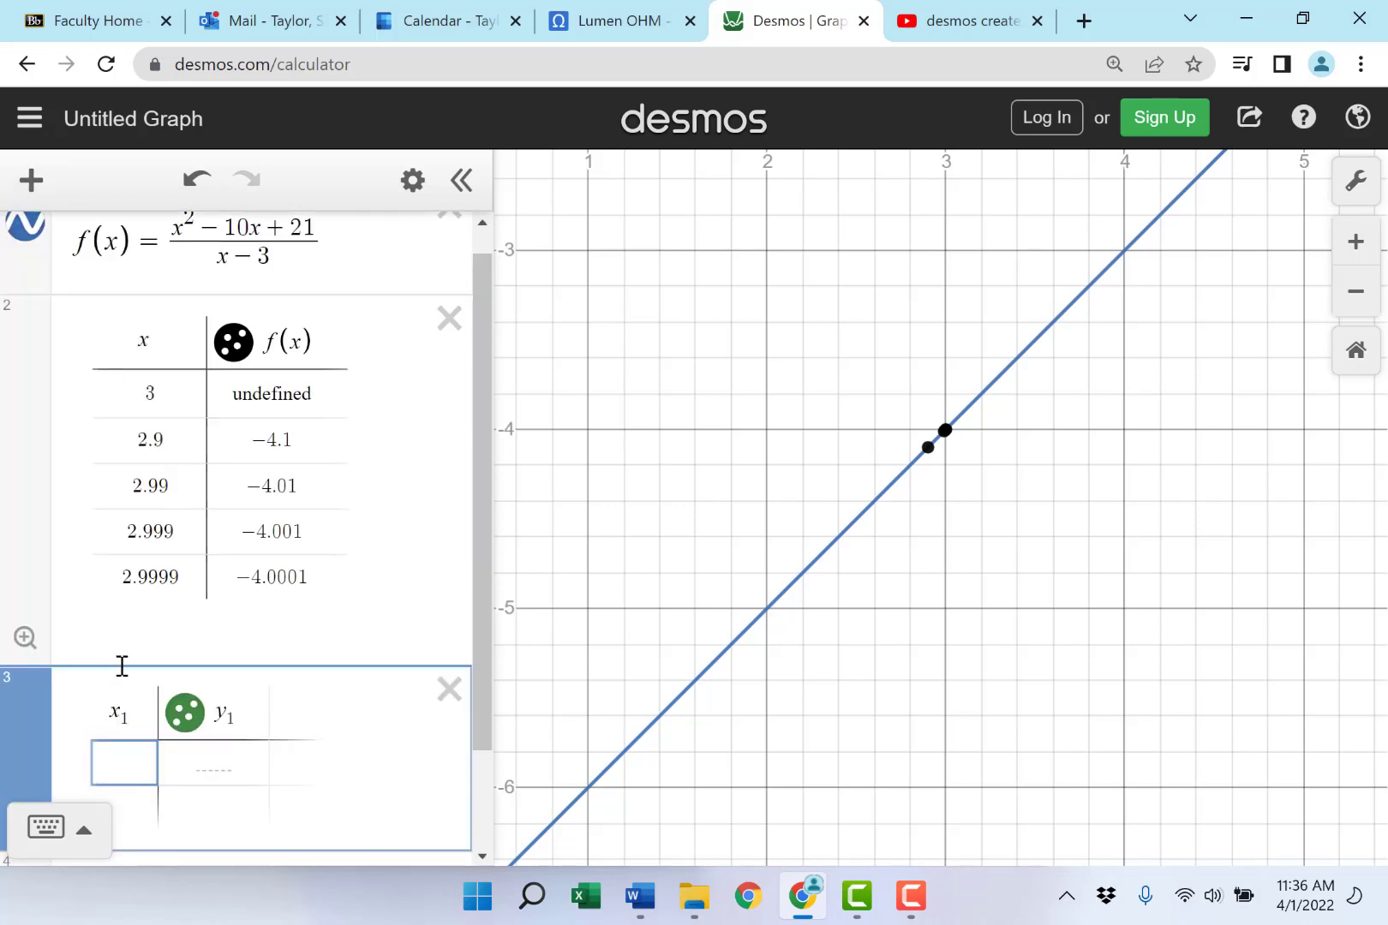
pyautogui.doubleClick(110, 713)
pyautogui.write('x')
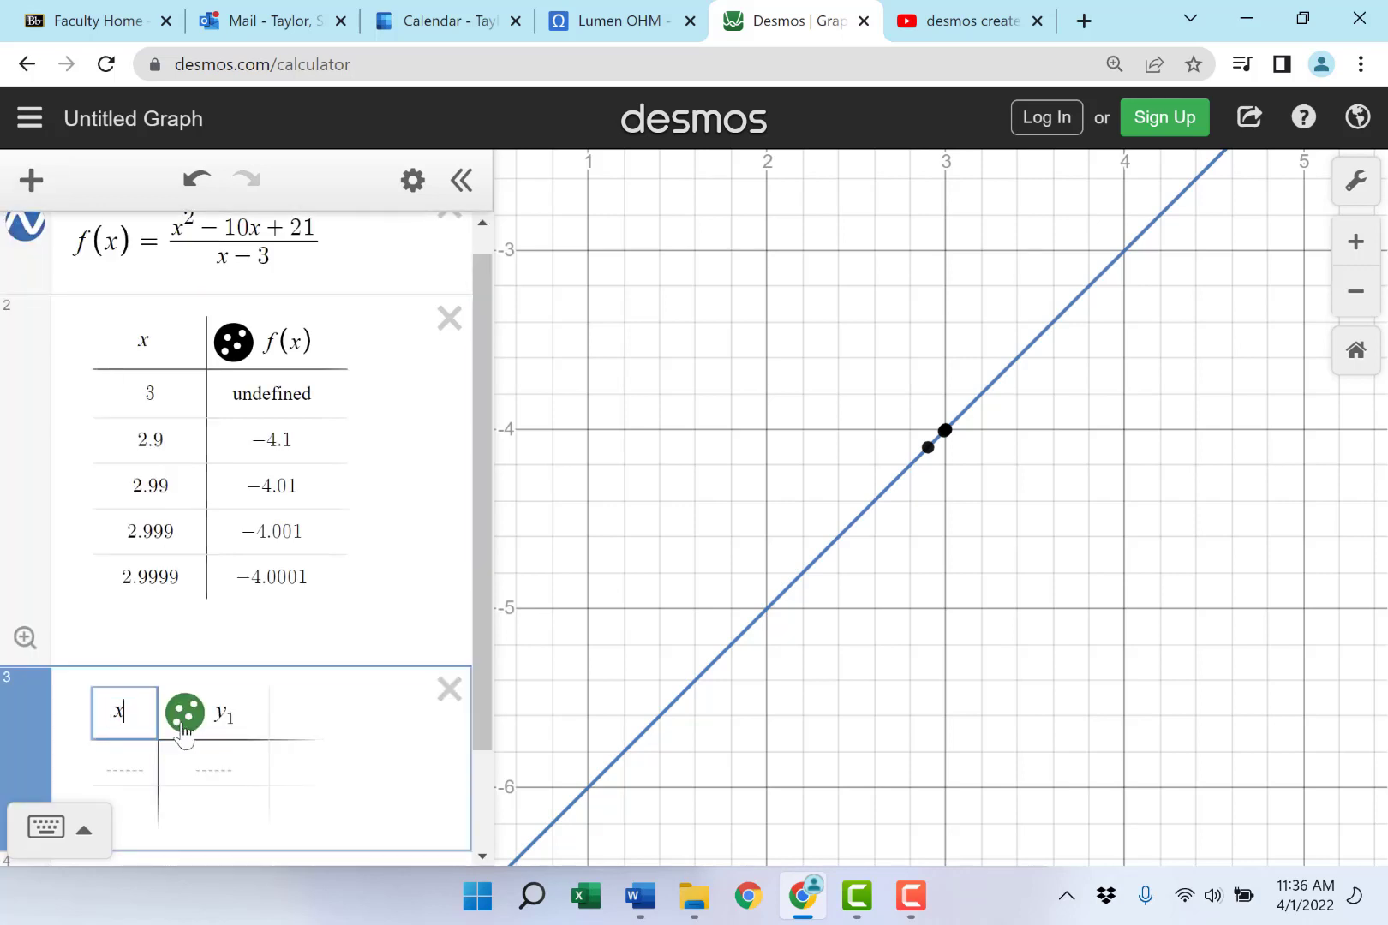
pyautogui.doubleClick(234, 714)
pyautogui.write('f(x)')
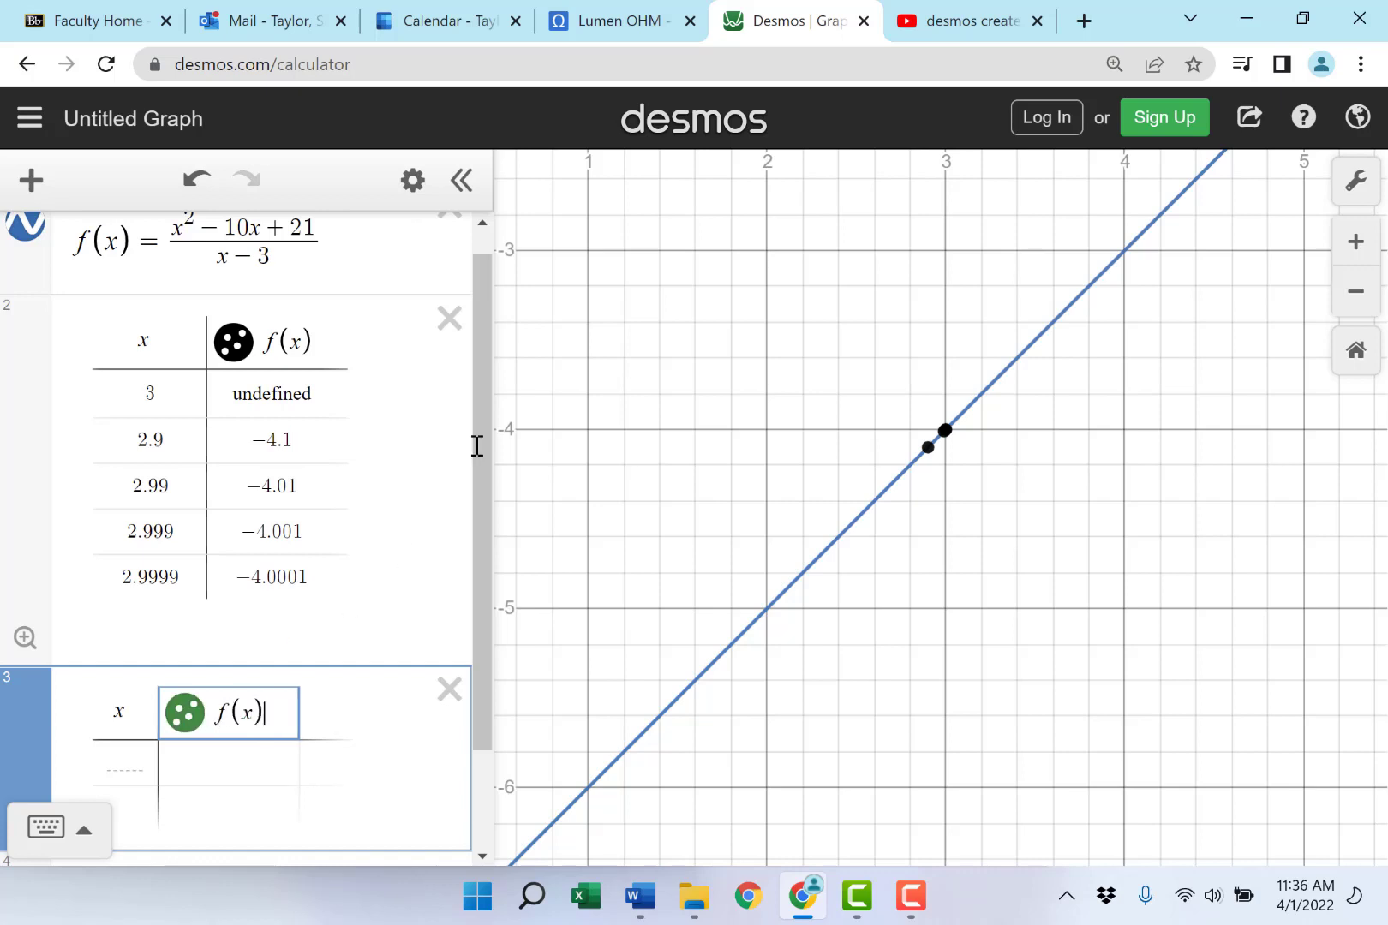
pyautogui.scroll(-2, 474, 443)
pyautogui.click(133, 633)
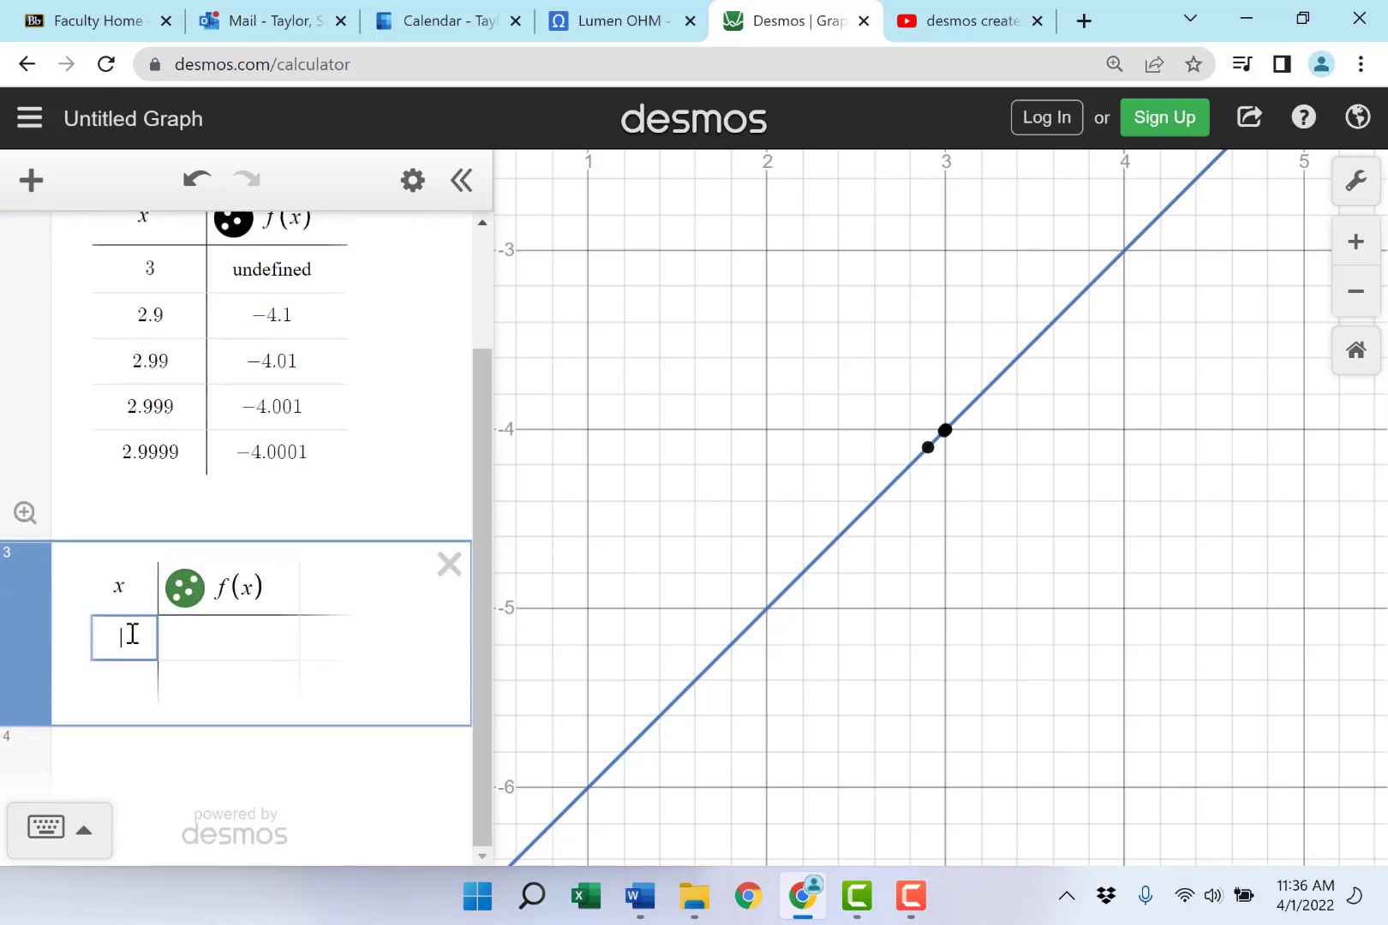
pyautogui.write('3')
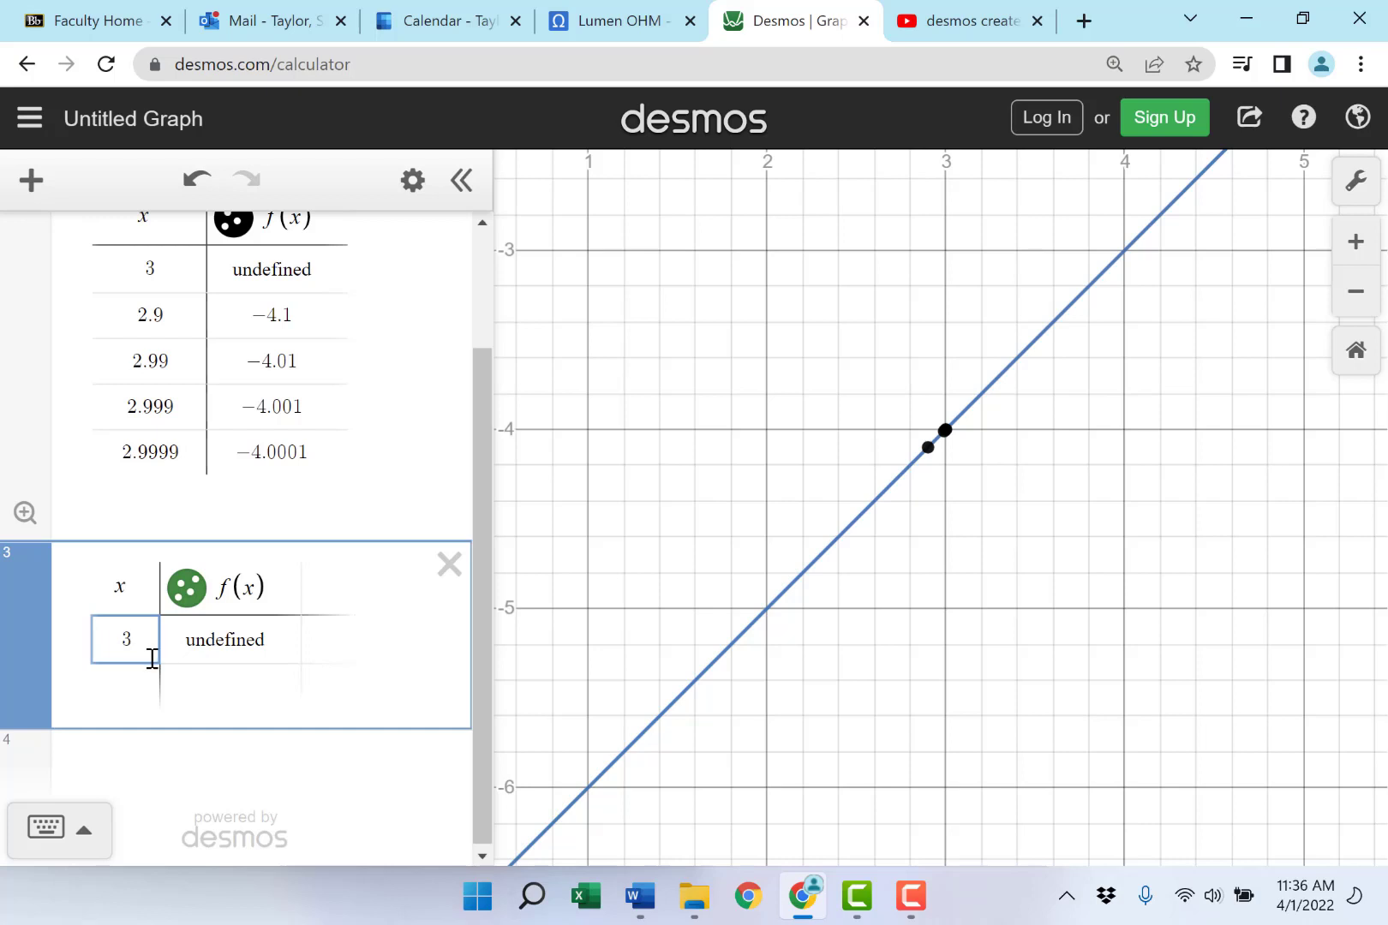
pyautogui.press('Return')
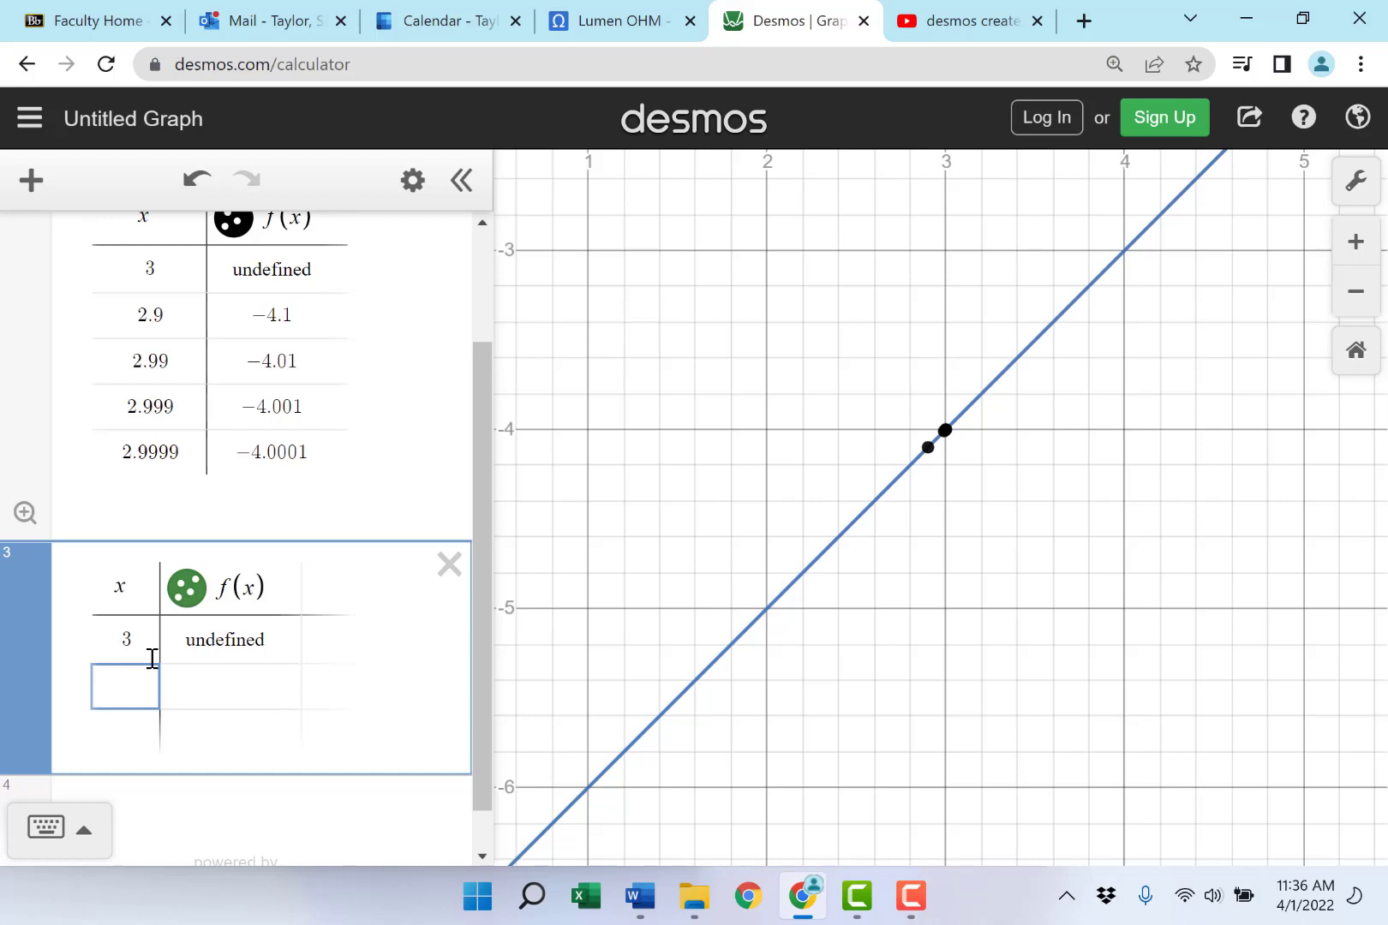
# - Enter x values 3.1, 3.01 and 3.001 in the second table
pyautogui.write('3.1')
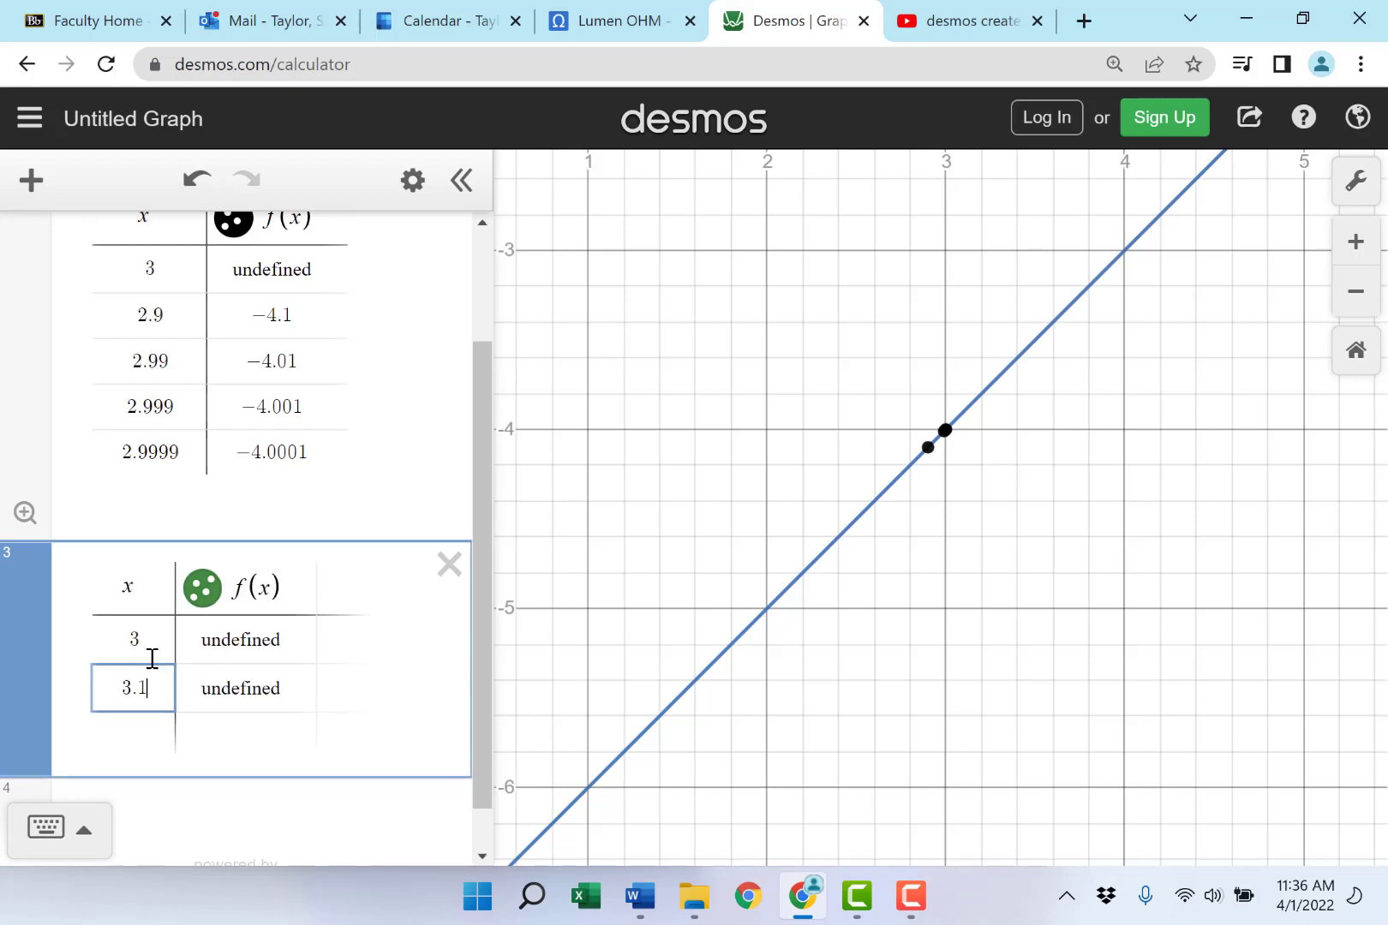
pyautogui.press('Return')
pyautogui.write('3.01')
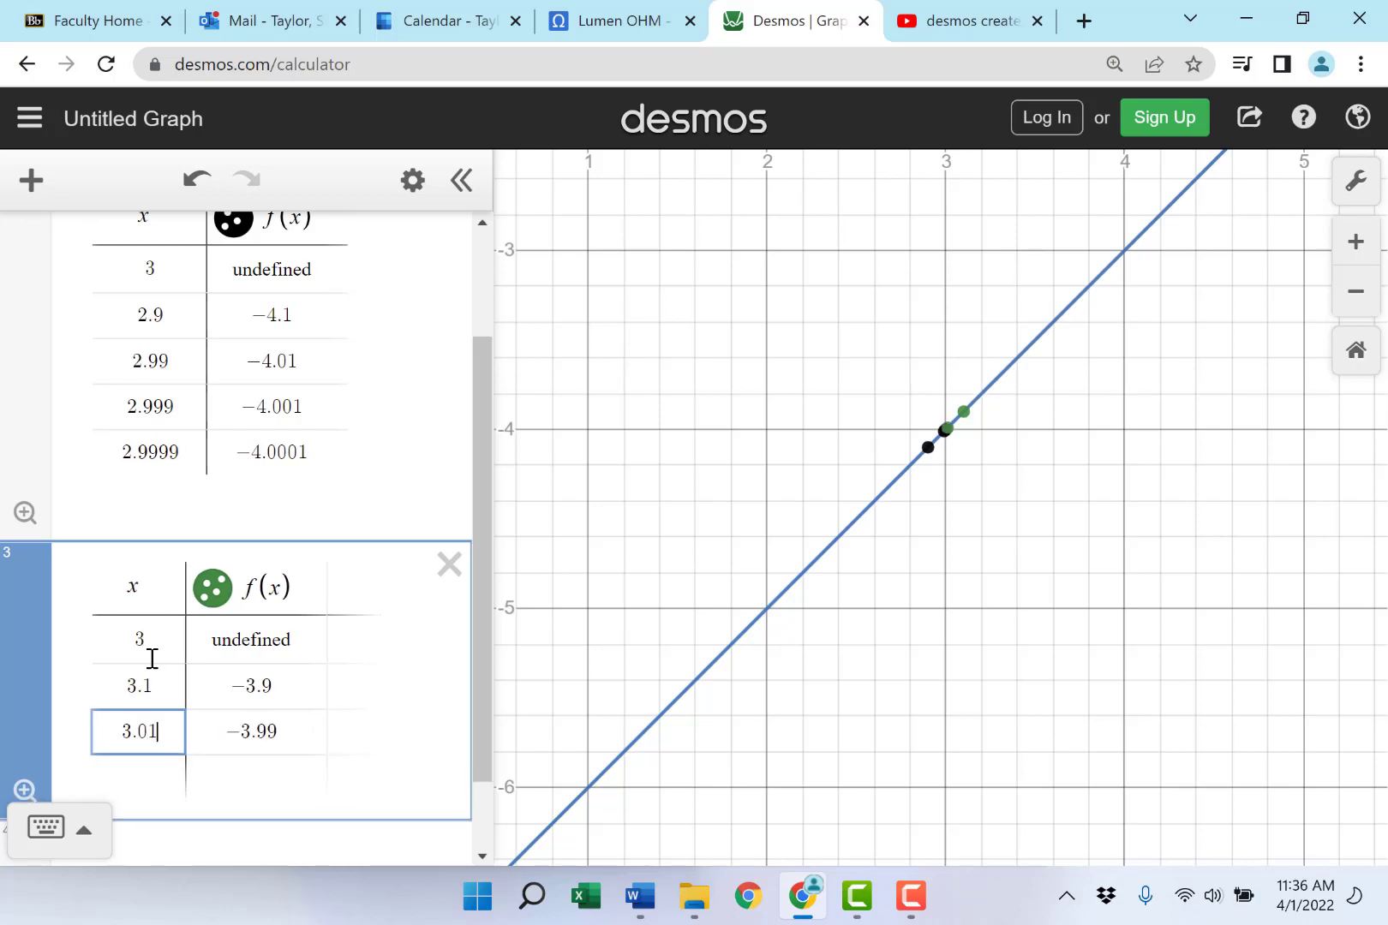
pyautogui.press('Return')
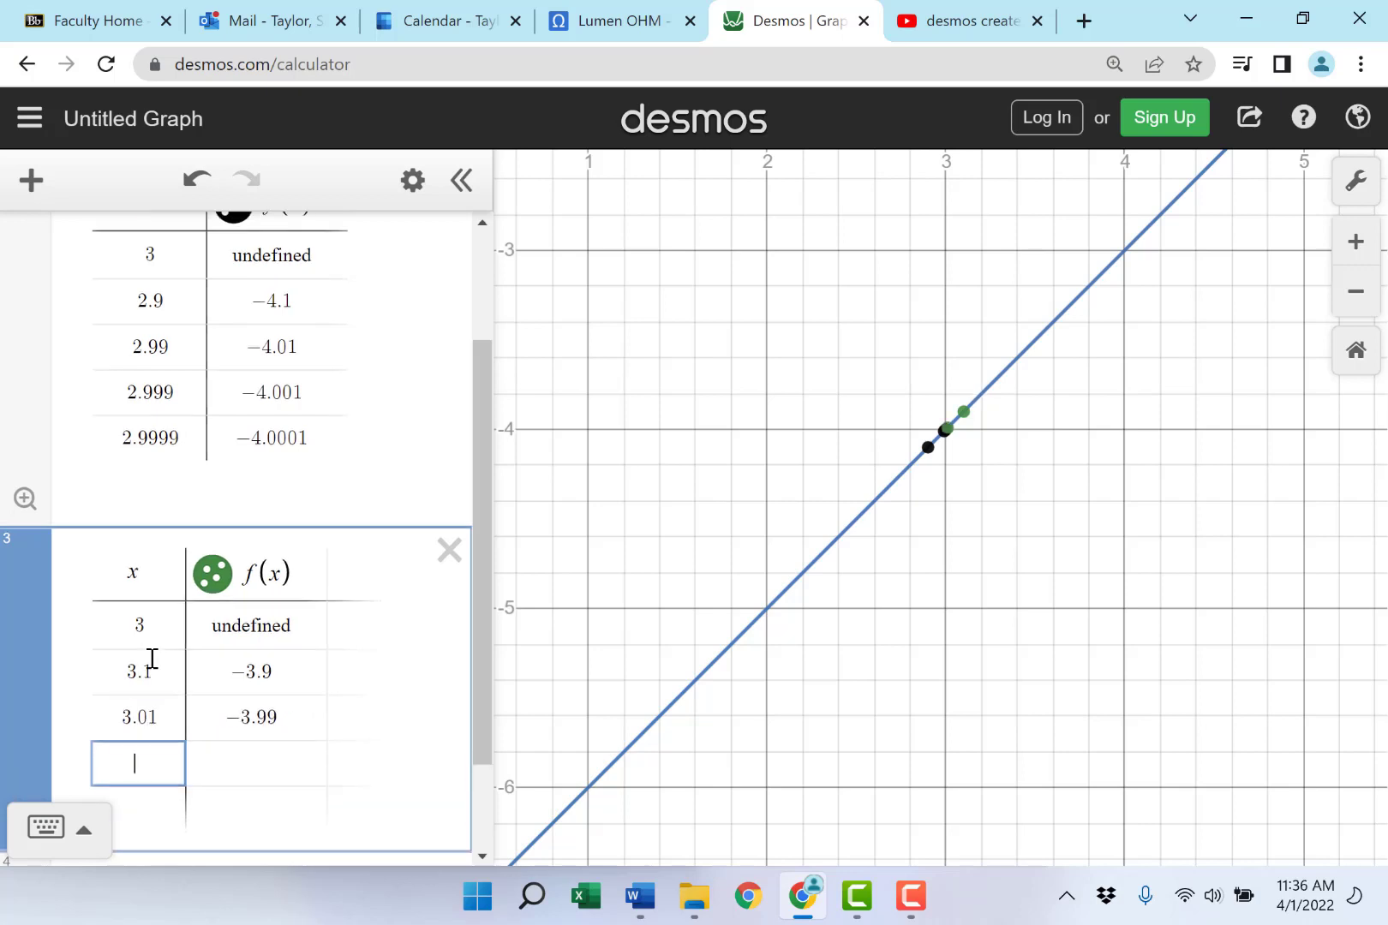
pyautogui.write('3.001')
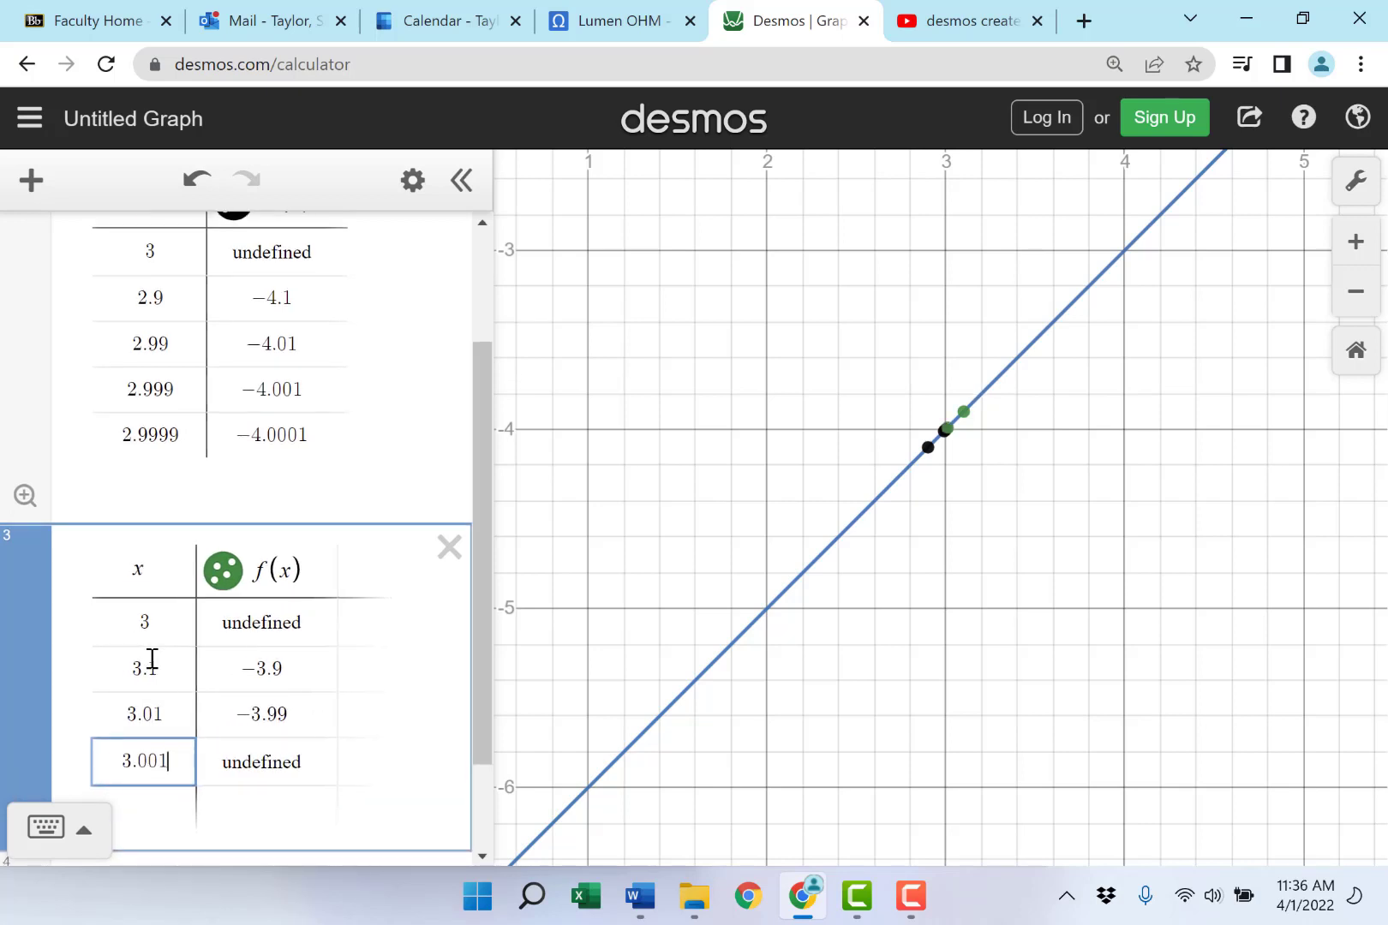
pyautogui.press('Return')
# - Complete the rows 3.0001 and 3.00001, then finish editing the table
pyautogui.write('3.000')
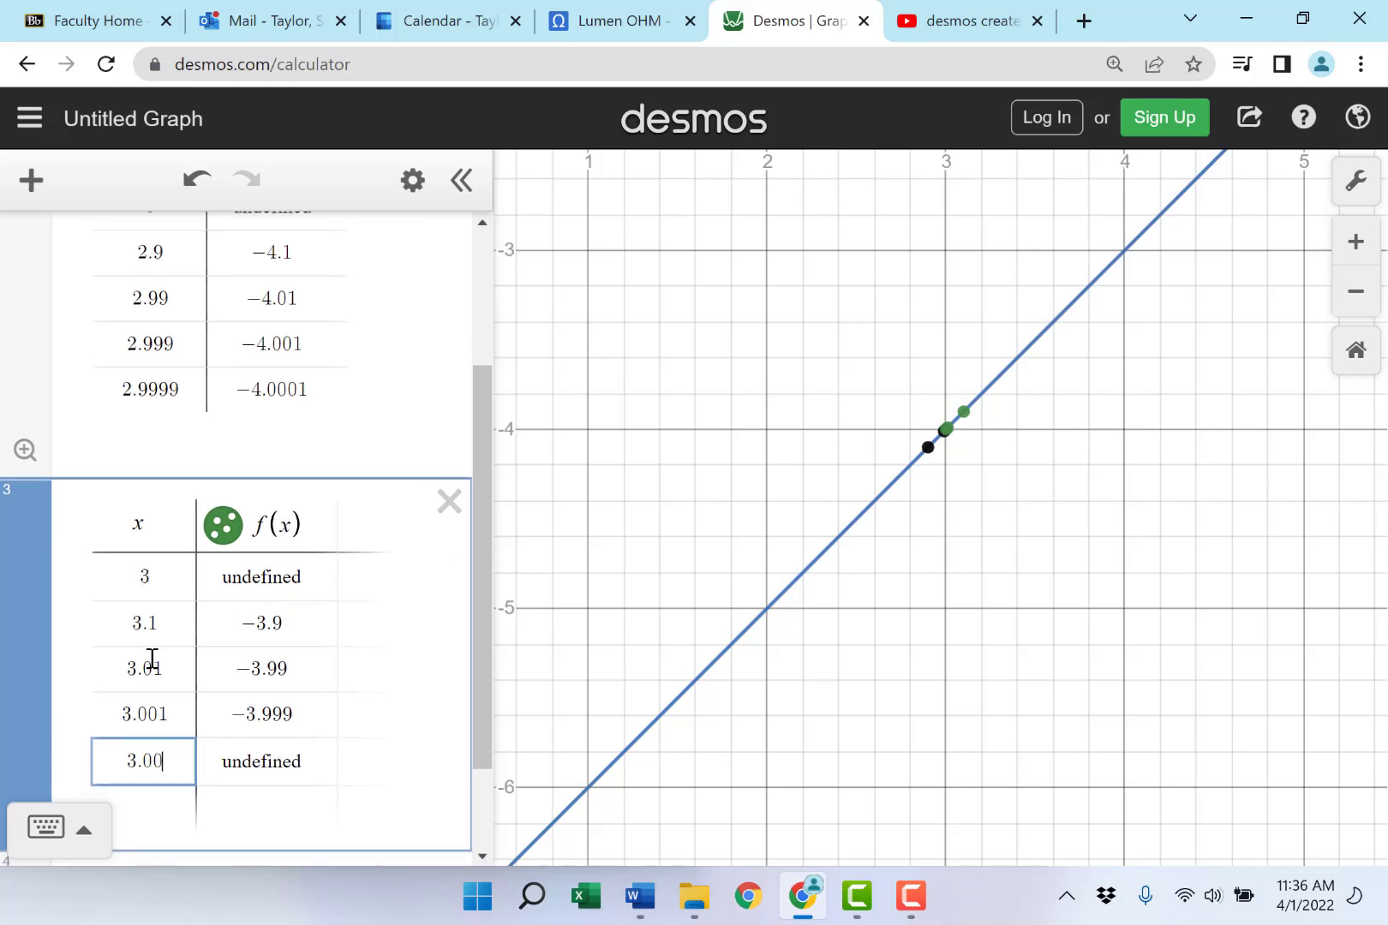
pyautogui.press('Return')
pyautogui.write('3')
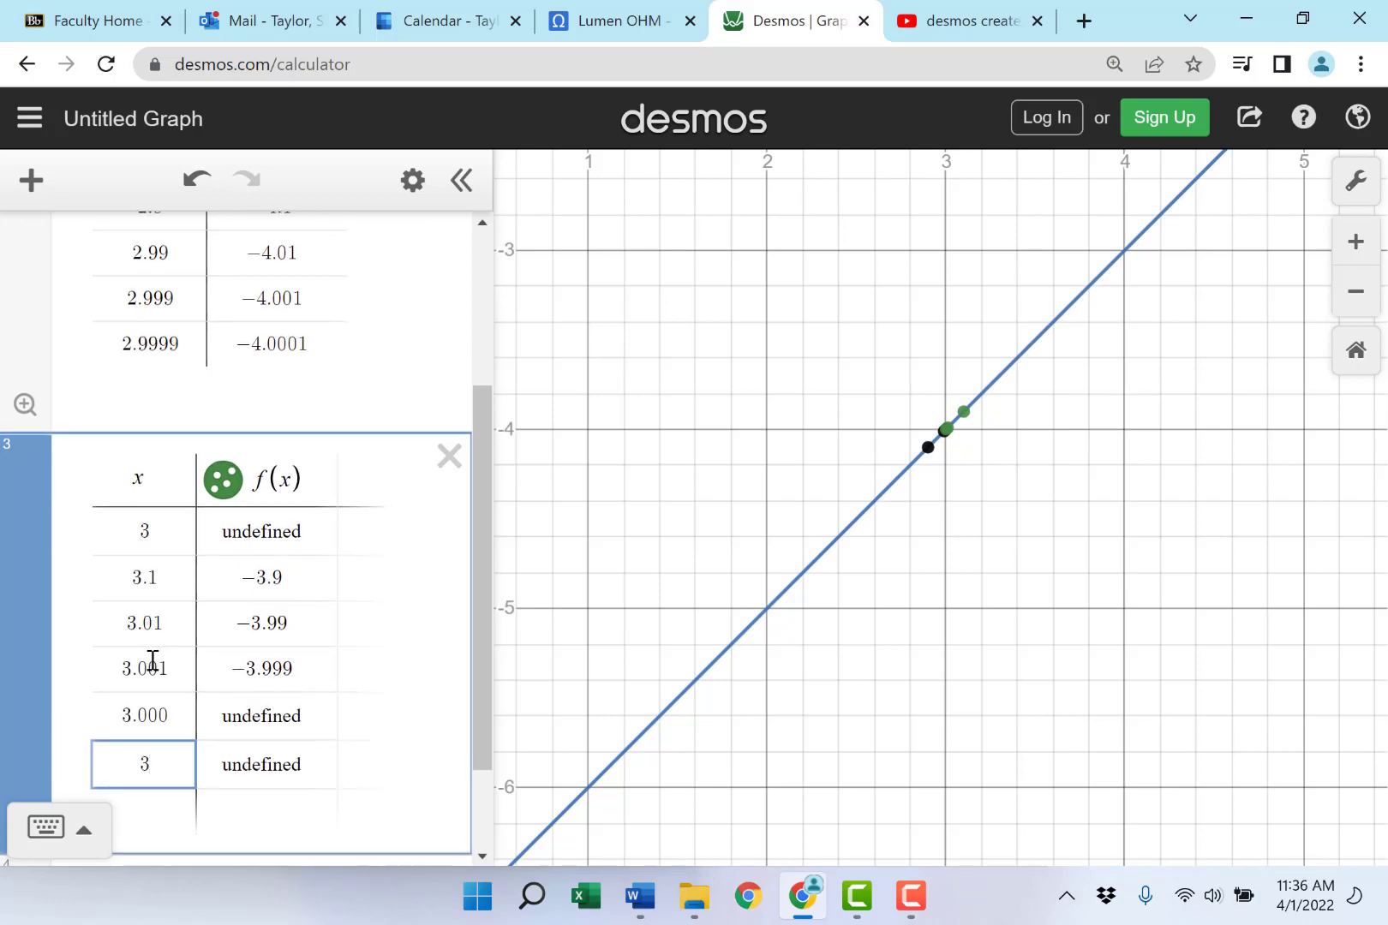
pyautogui.click(171, 712)
pyautogui.write('1')
pyautogui.click(171, 756)
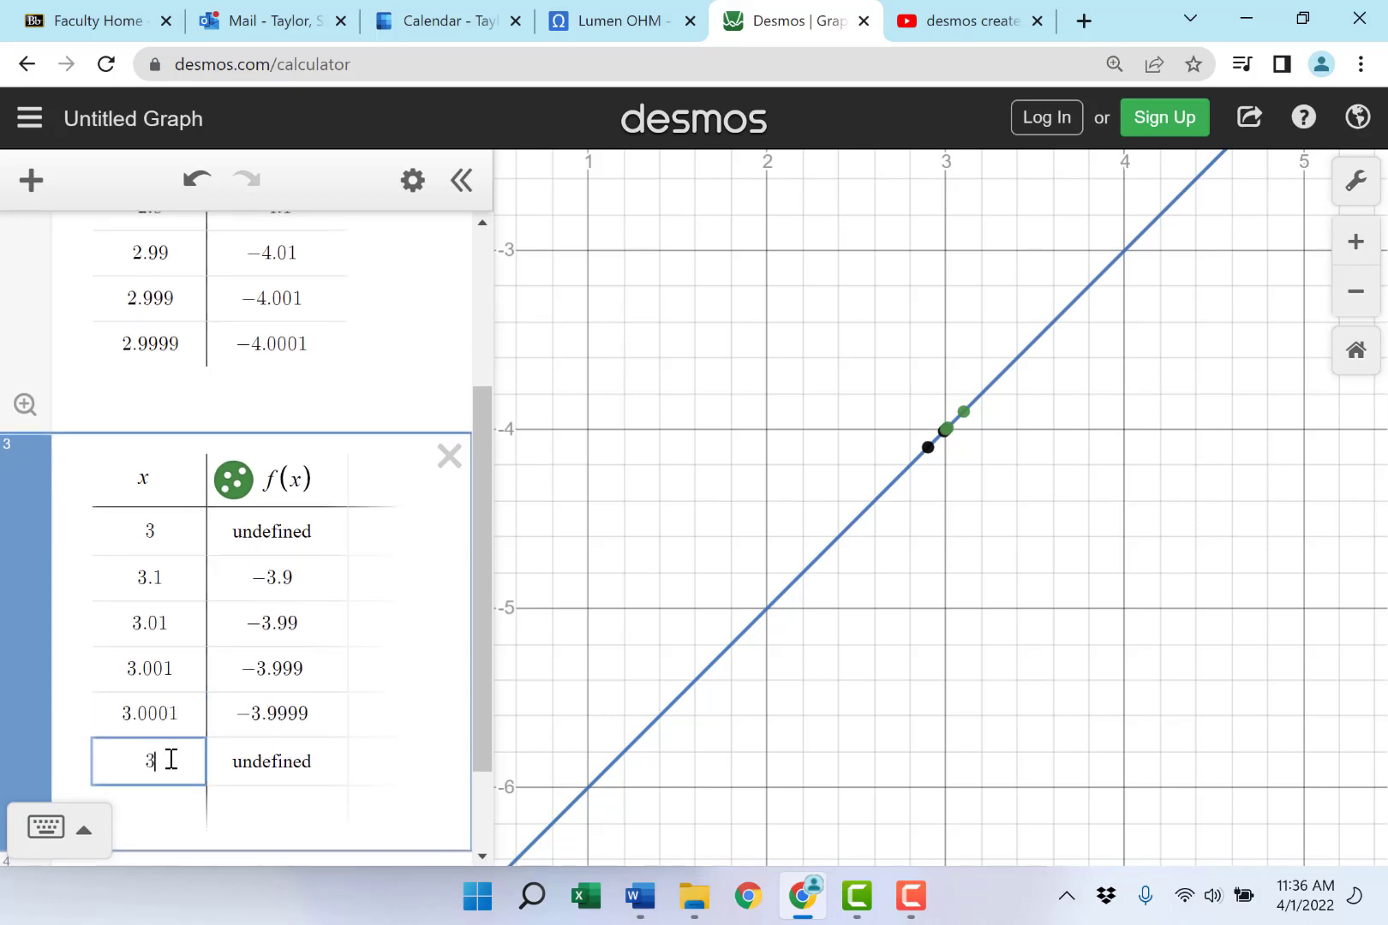
pyautogui.write('.00001')
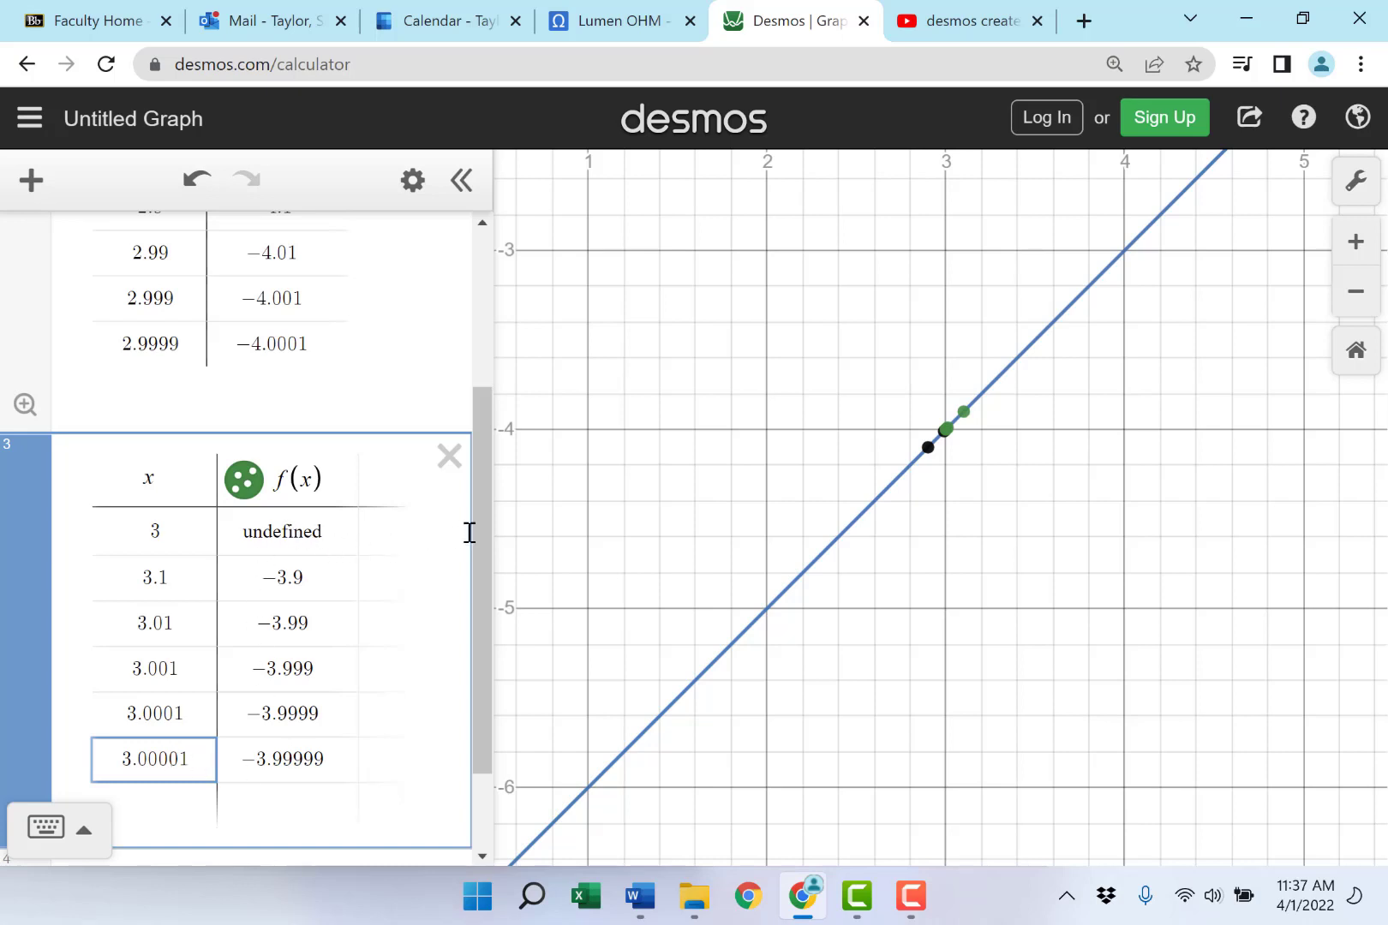
pyautogui.moveTo(478, 533); pyautogui.dragTo(429, 665)
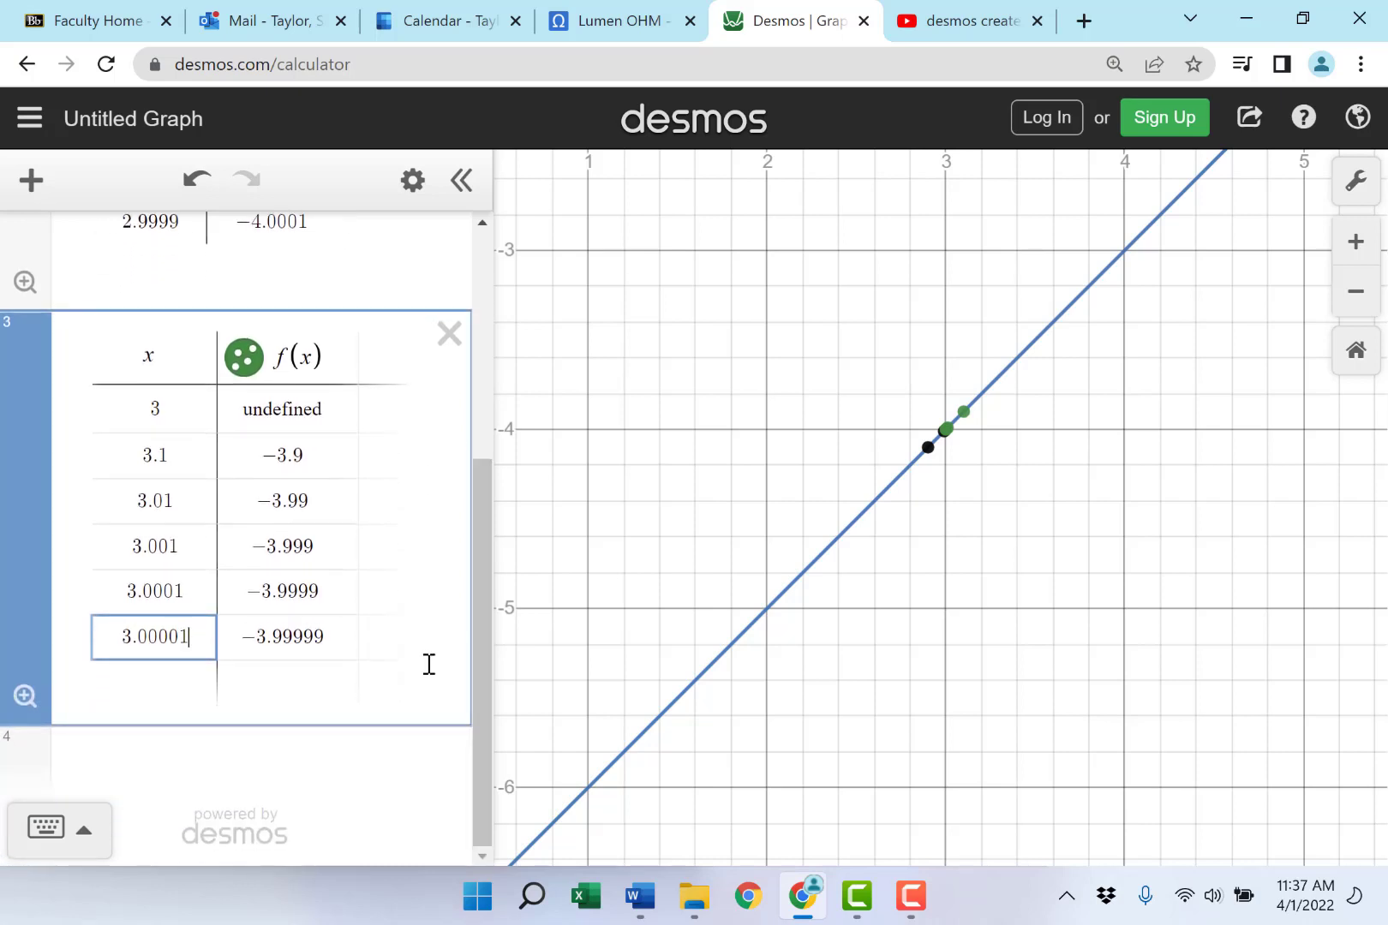
pyautogui.click(344, 640)
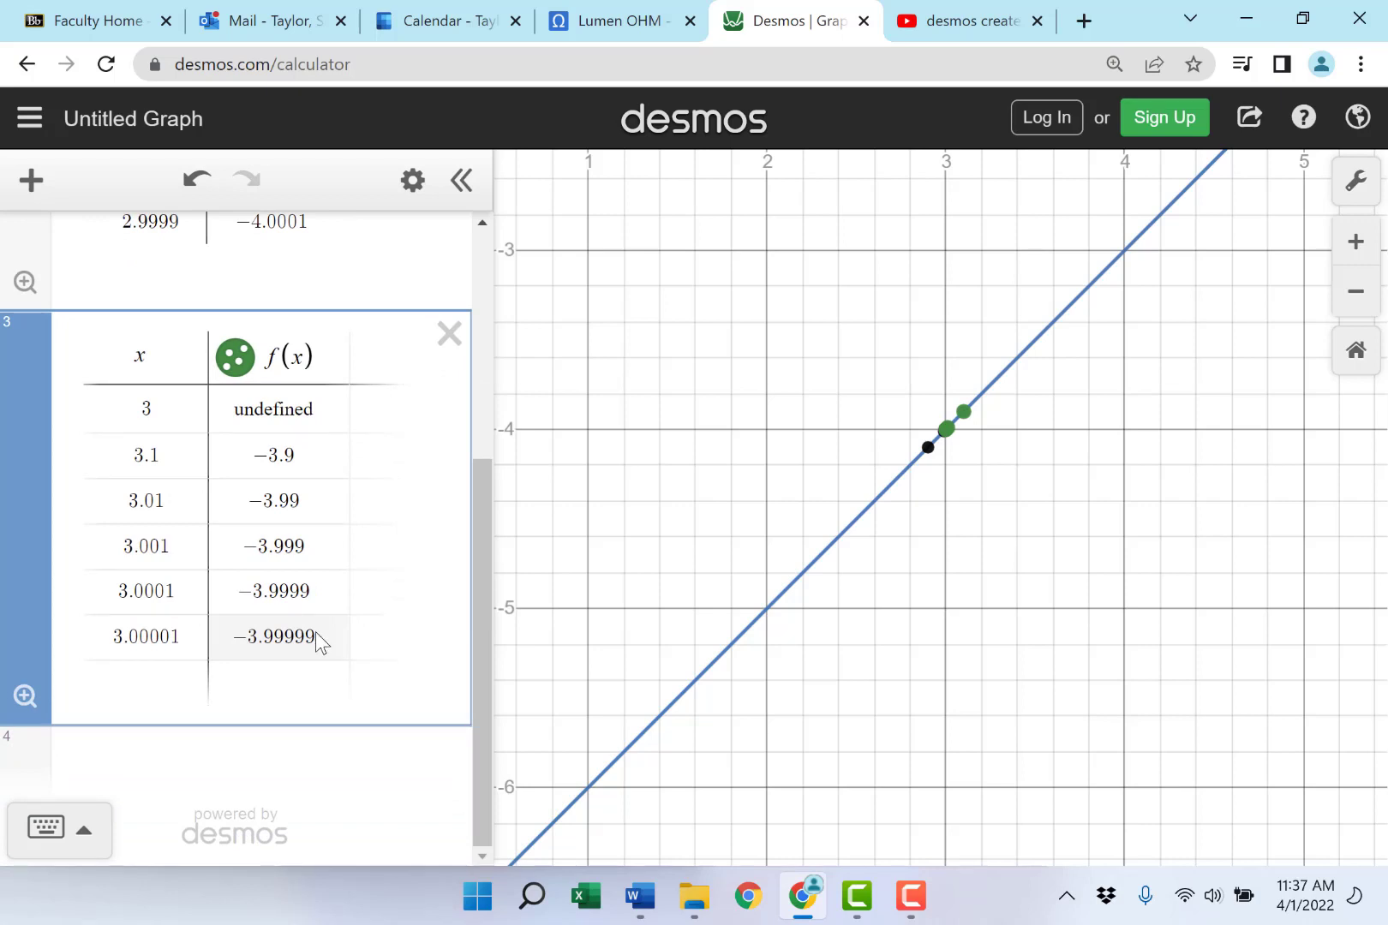
# - Turn off the green and black table points so only the f(x) line shows
pyautogui.click(231, 365)
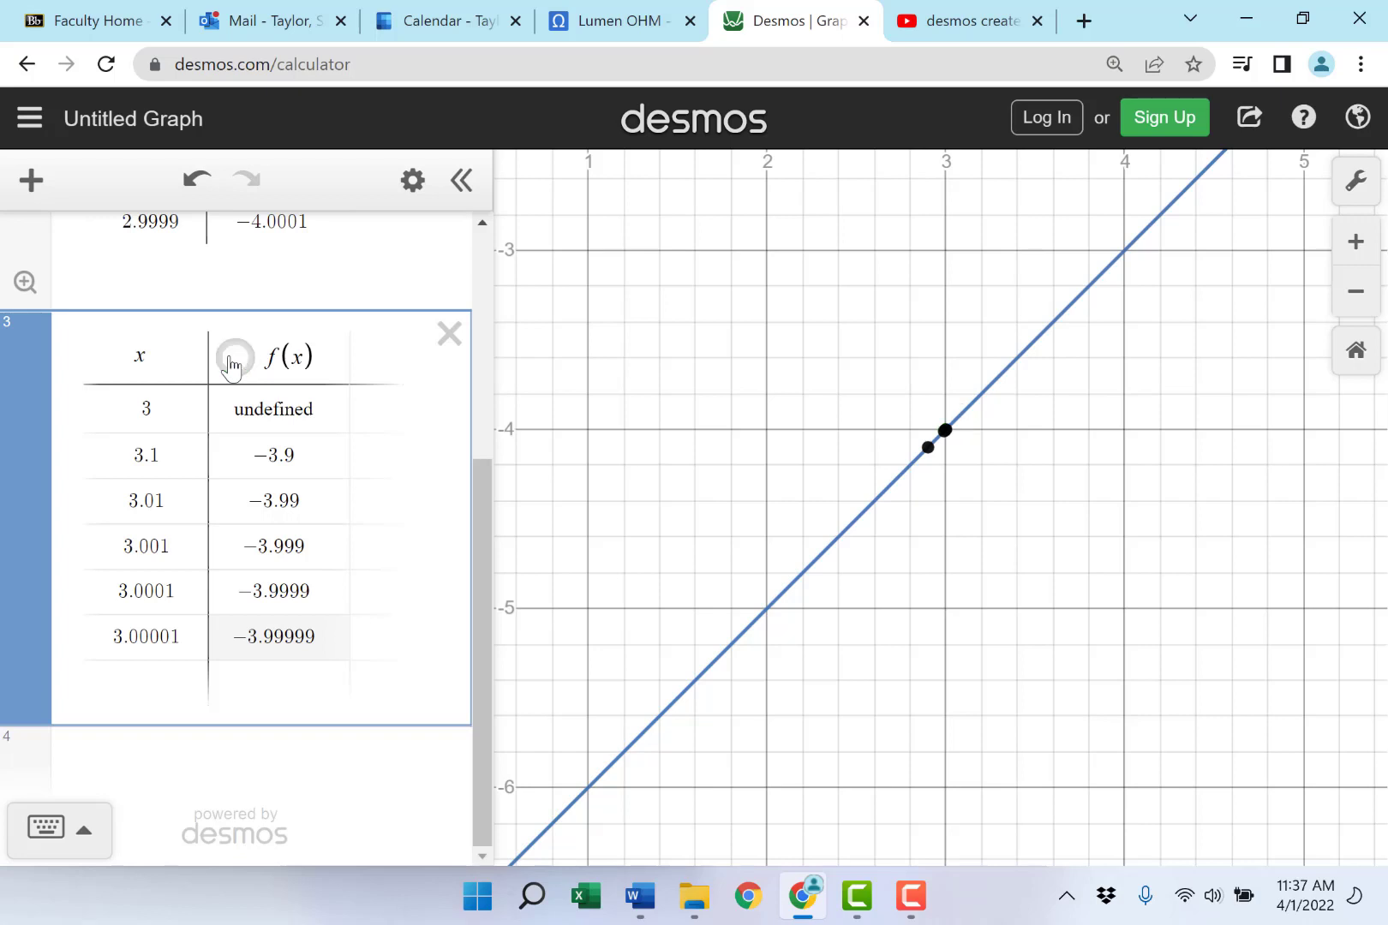
pyautogui.moveTo(479, 492); pyautogui.dragTo(338, 313)
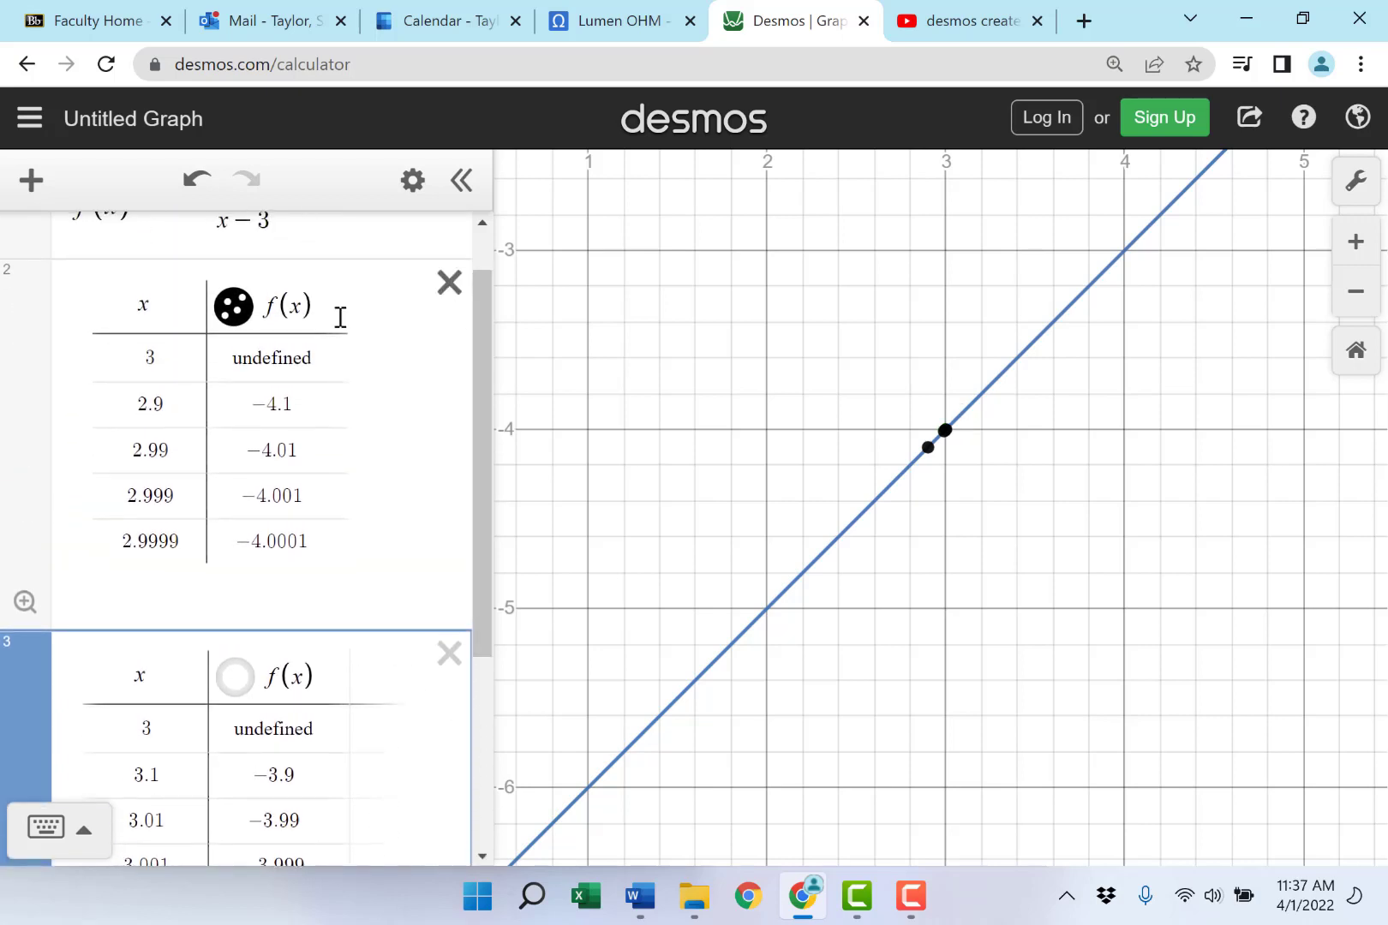
pyautogui.click(229, 312)
pyautogui.click(228, 312)
pyautogui.click(229, 312)
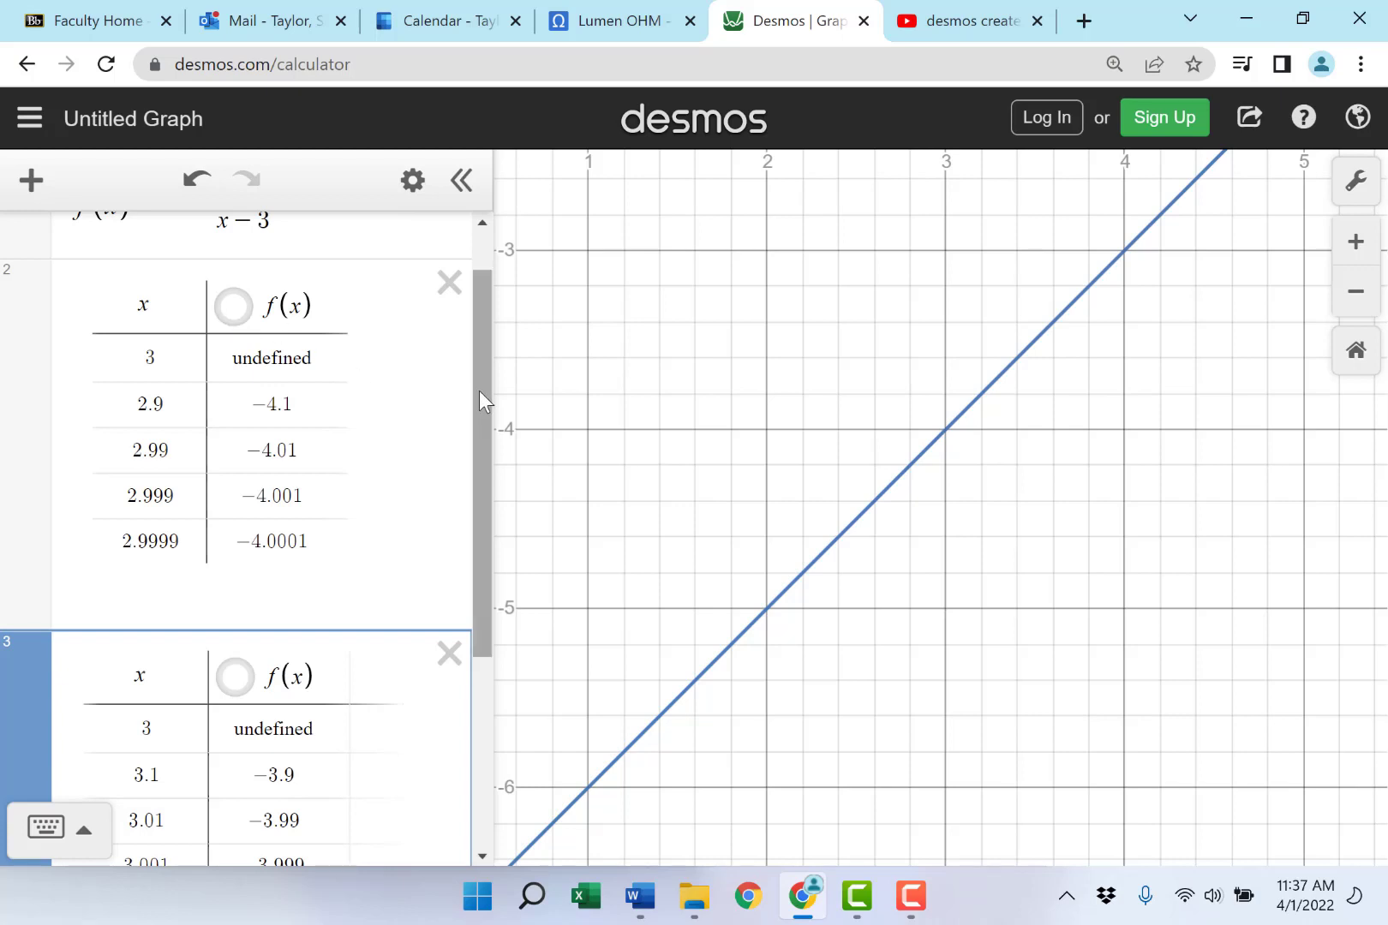
pyautogui.moveTo(479, 391); pyautogui.dragTo(460, 640)
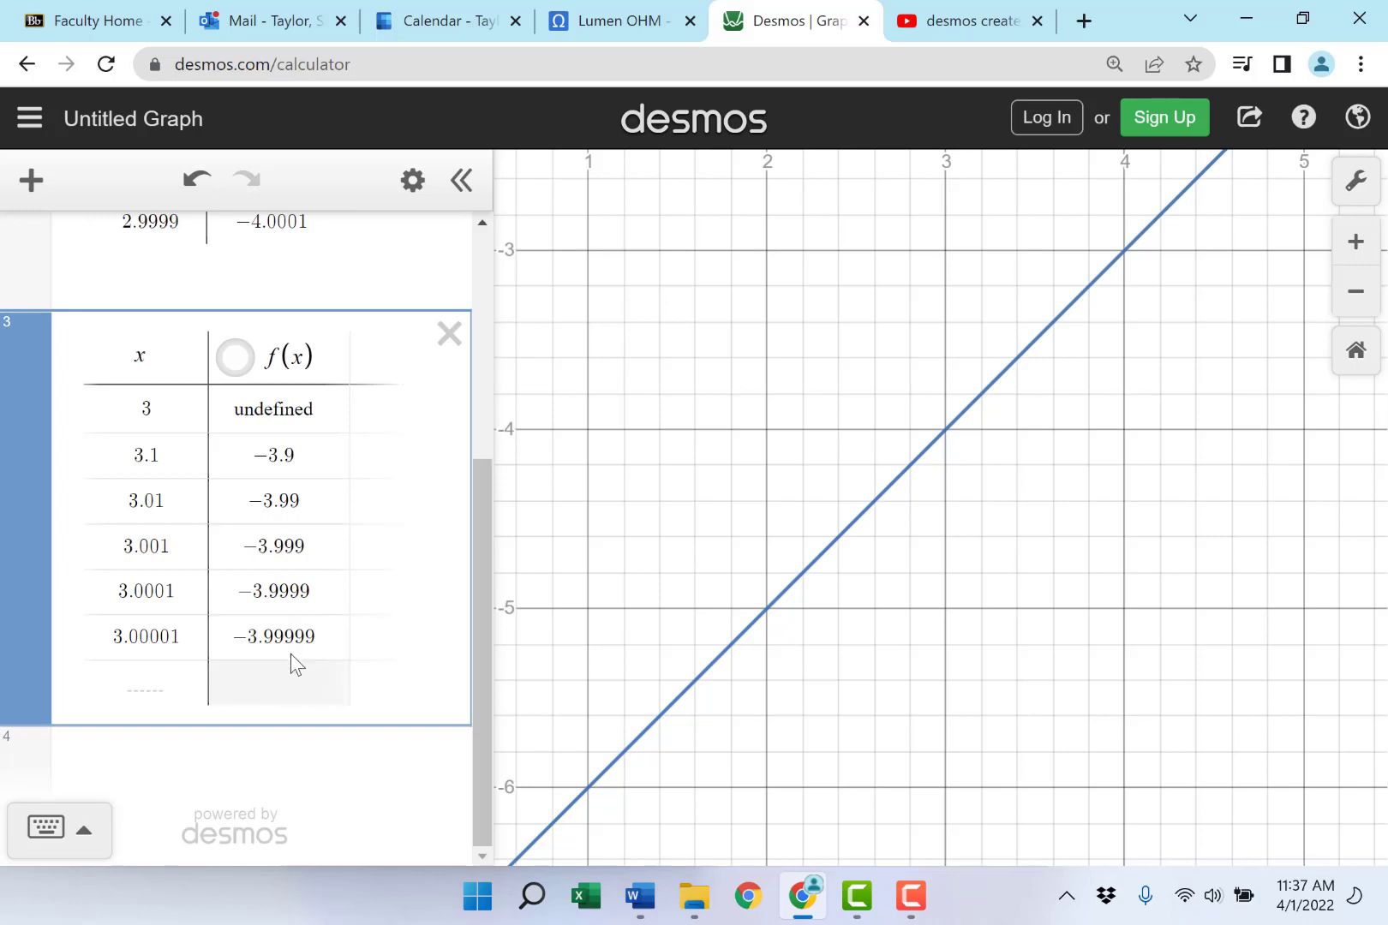
# - Plot the point (3,-4) in a new expression and enable its label
pyautogui.click(187, 765)
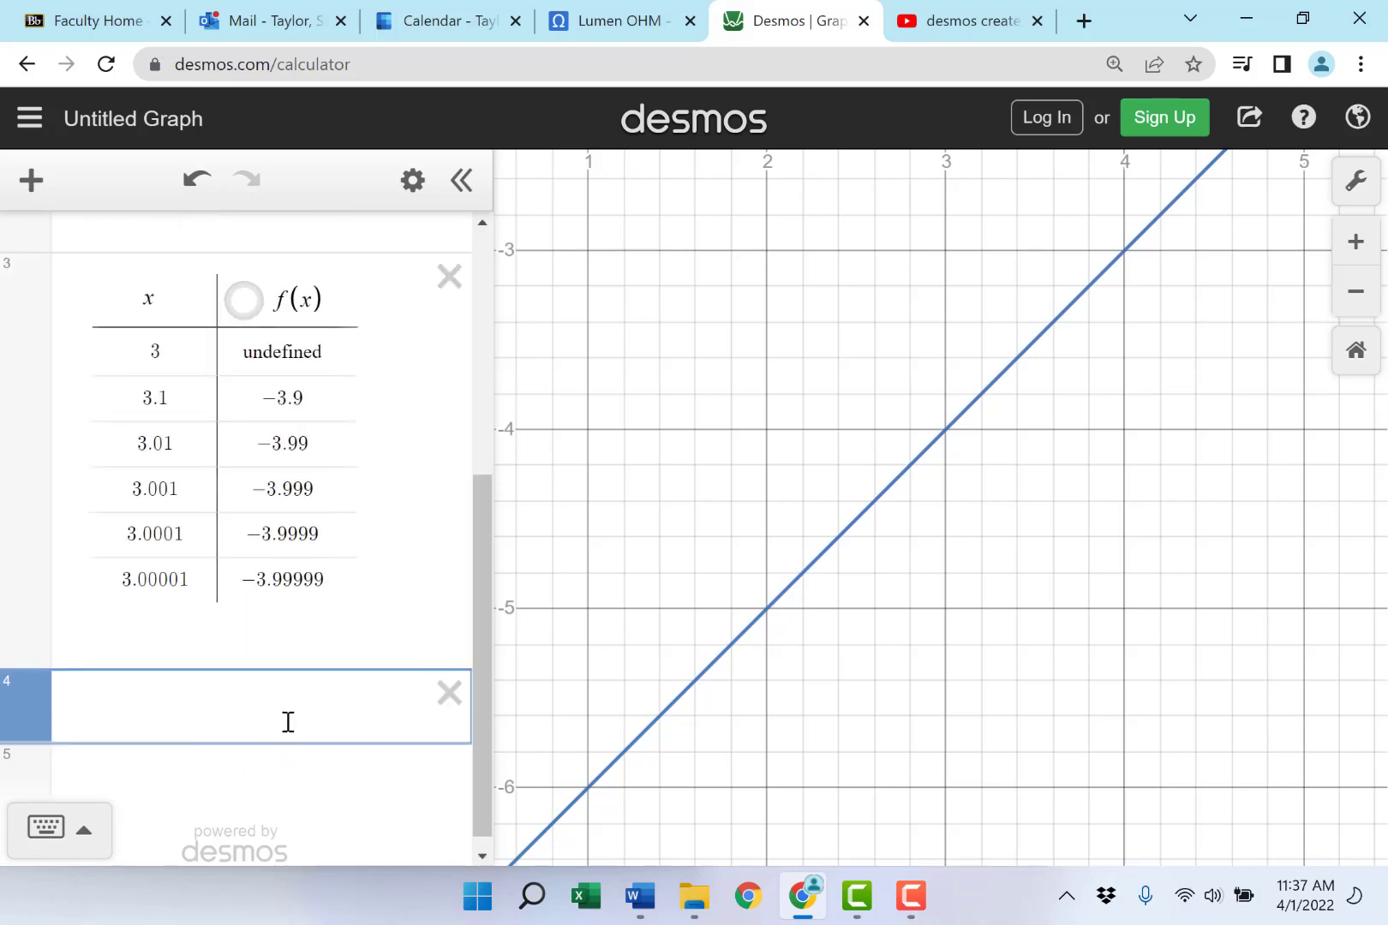
pyautogui.write('(')
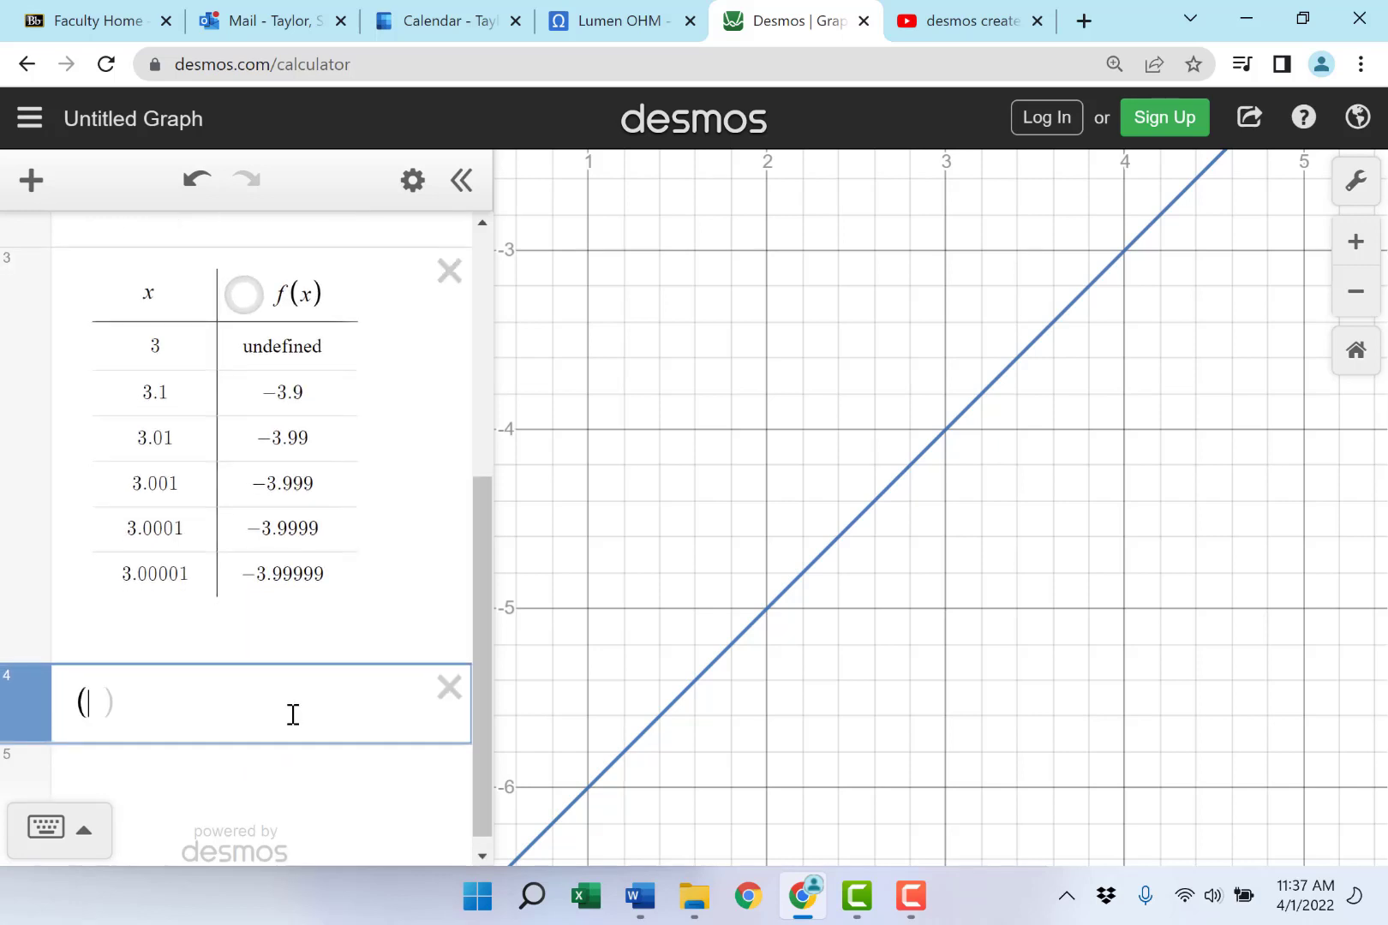
pyautogui.write('3,-')
pyautogui.write('4)')
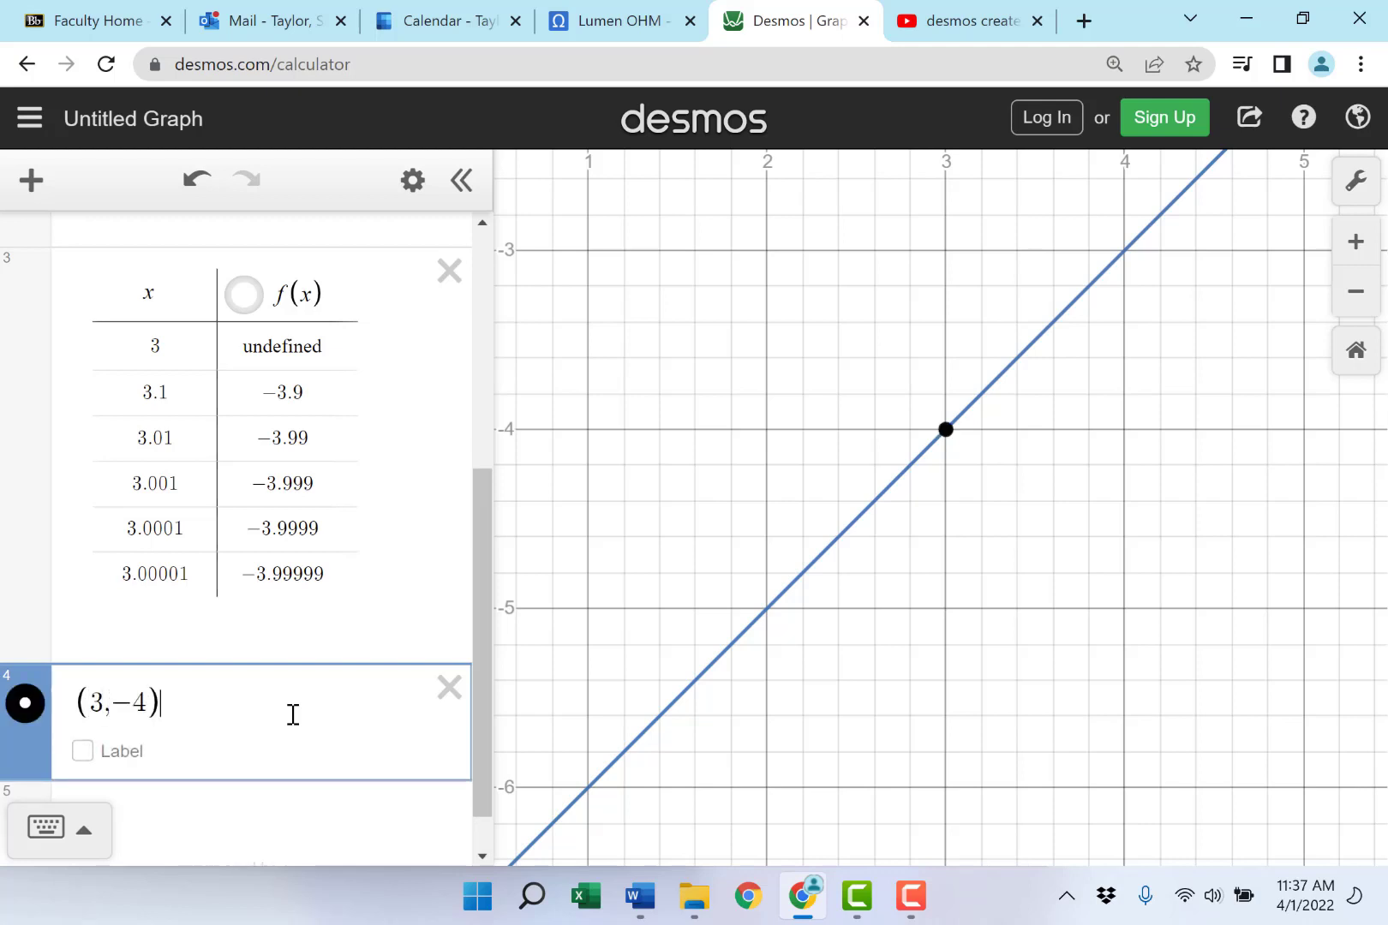
pyautogui.click(82, 752)
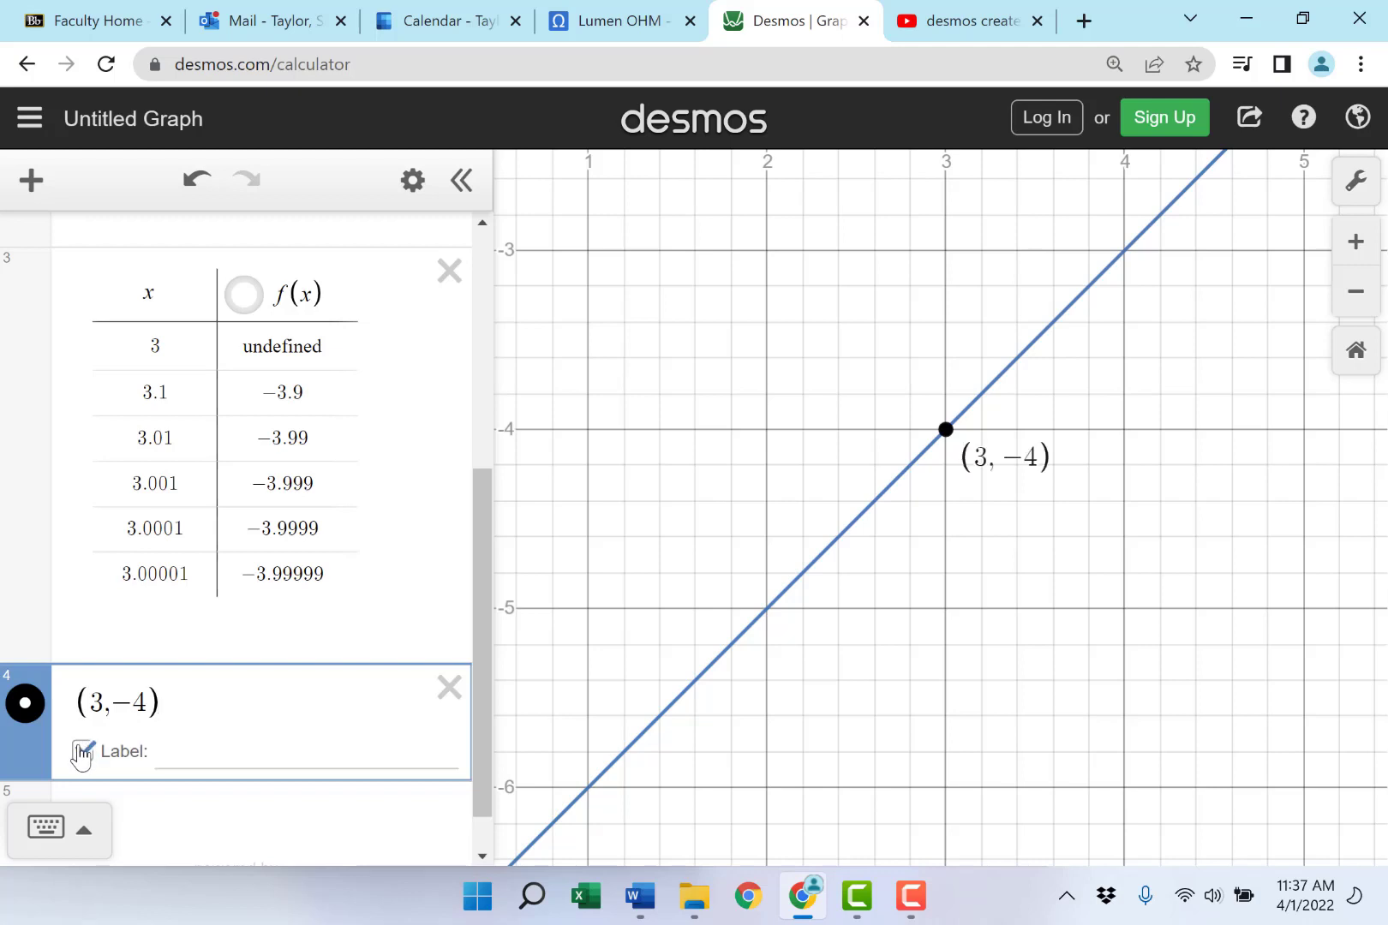
# - Change the (3, −4) point's style to an open circle
pyautogui.click(27, 704)
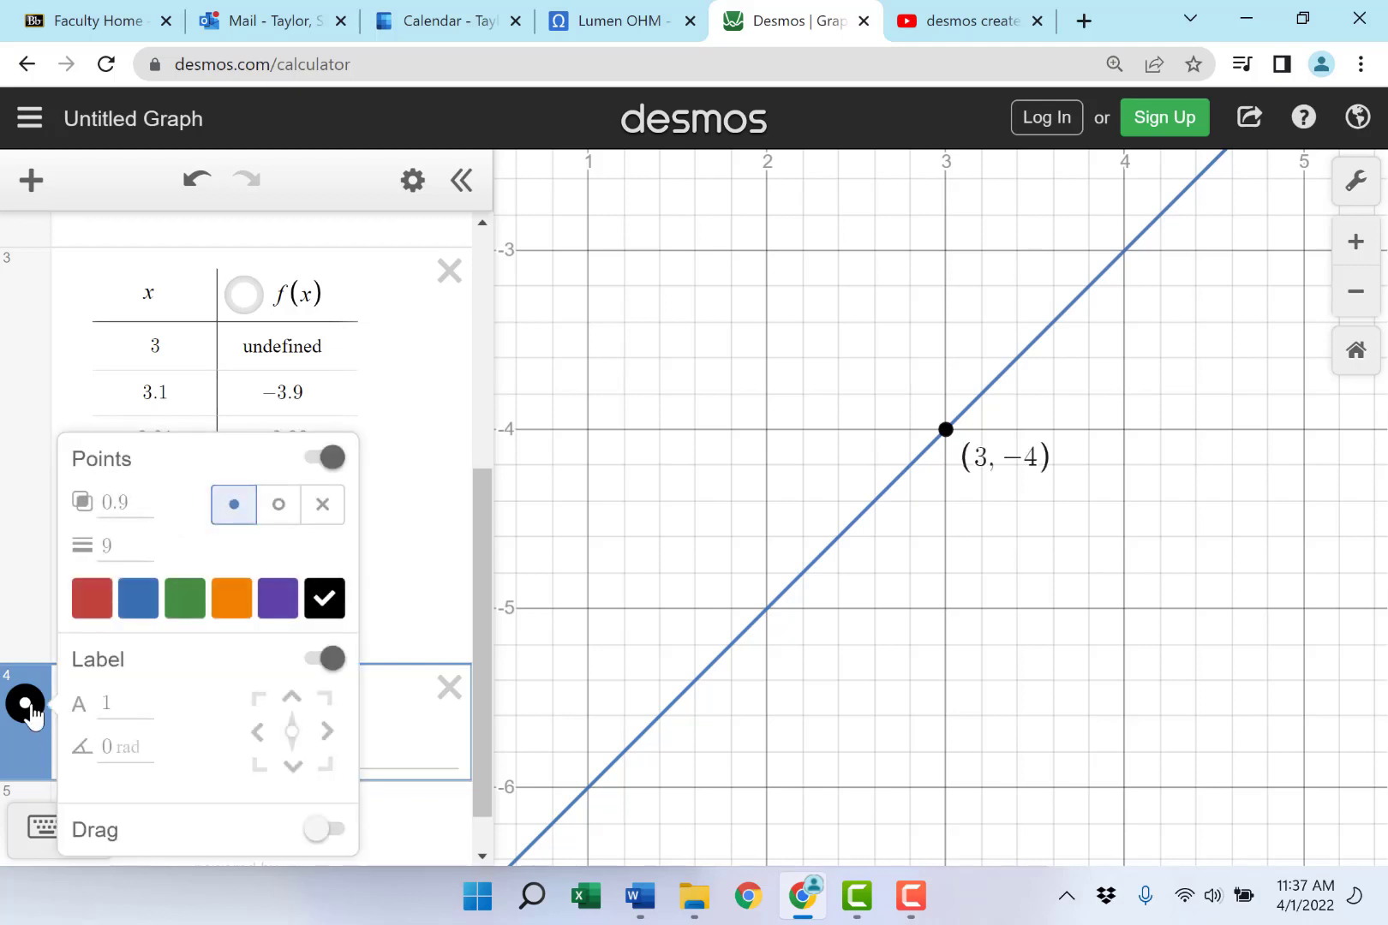
pyautogui.click(284, 508)
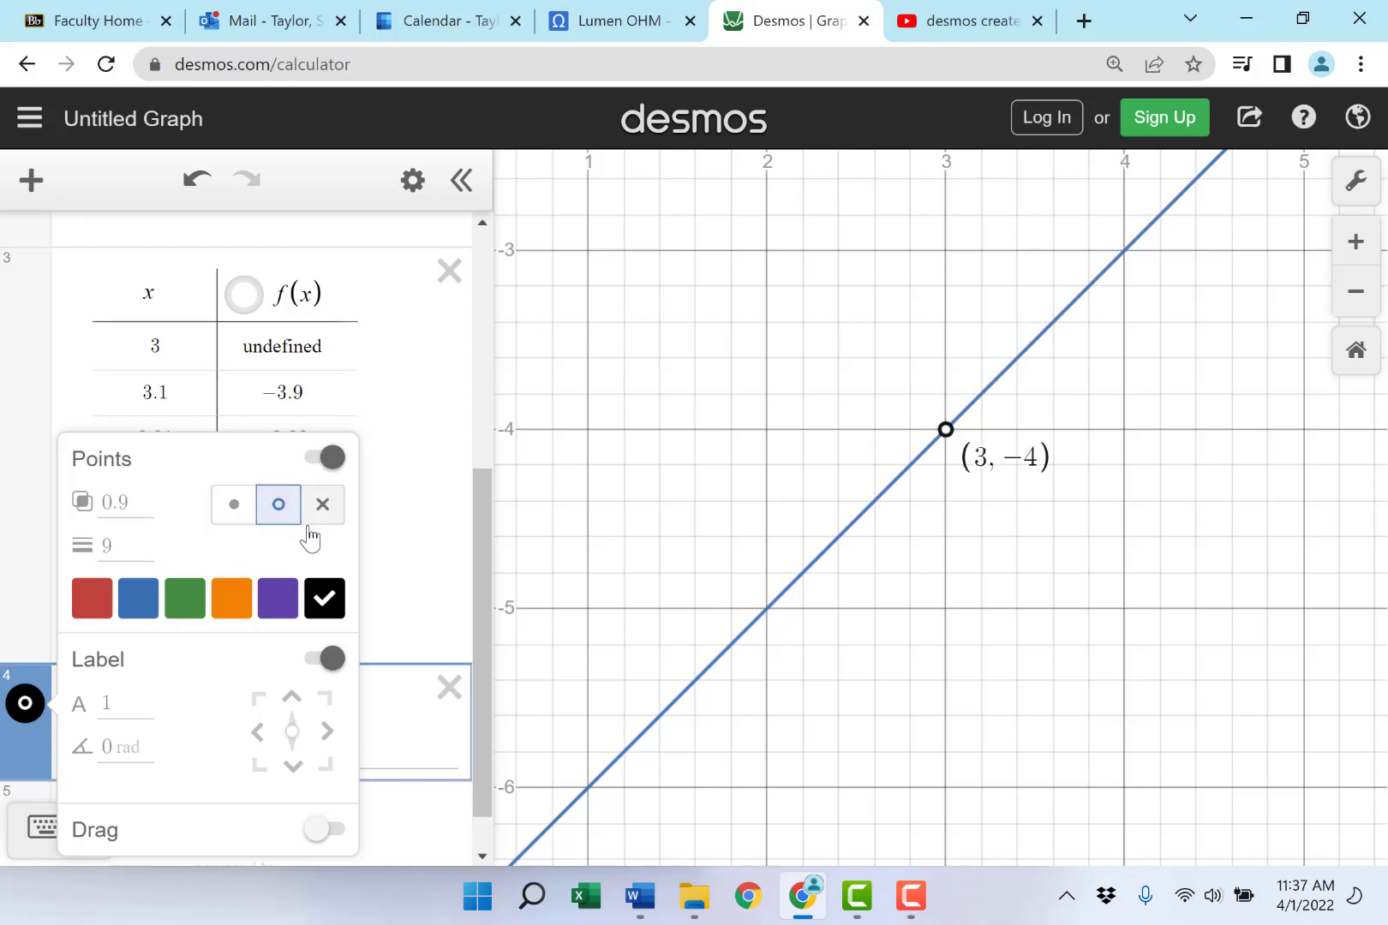